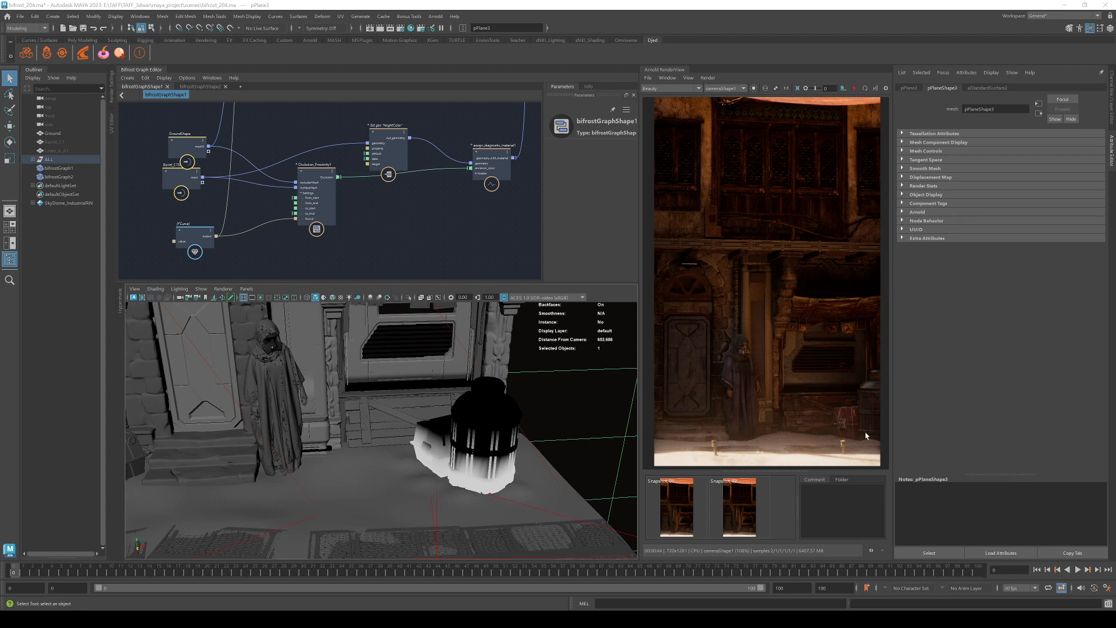
Flip between Snapshot_01 and Snapshot_02 in the Arnold RenderView, ending on Snapshot_01.
{"action": "left_click", "coordinate": [678, 524]}
{"action": "left_click", "coordinate": [732, 517]}
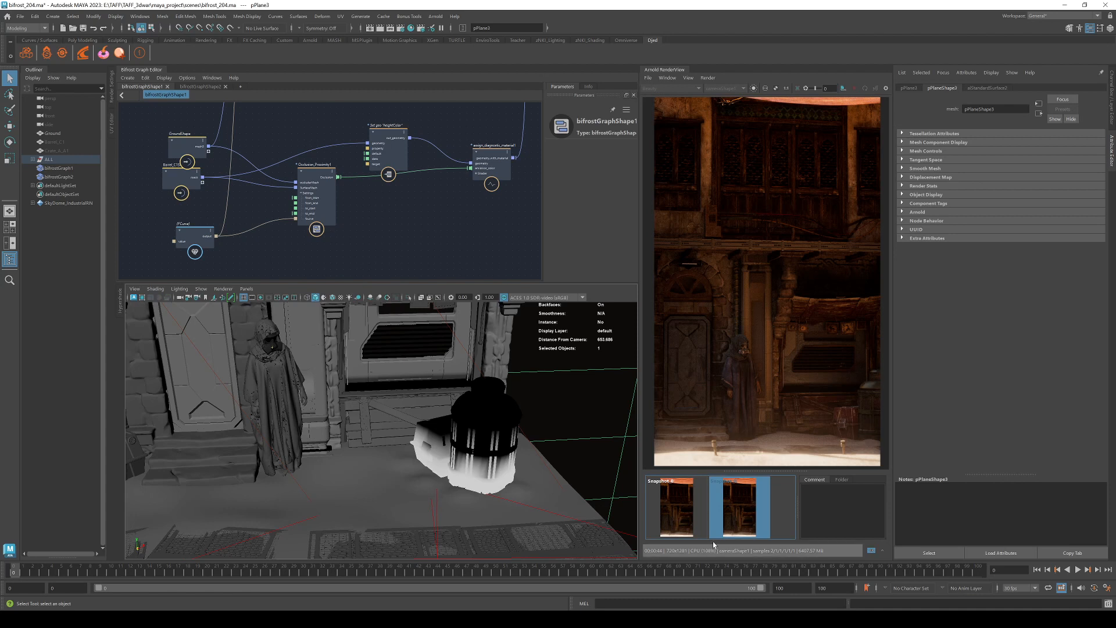
{"action": "left_click", "coordinate": [677, 511]}
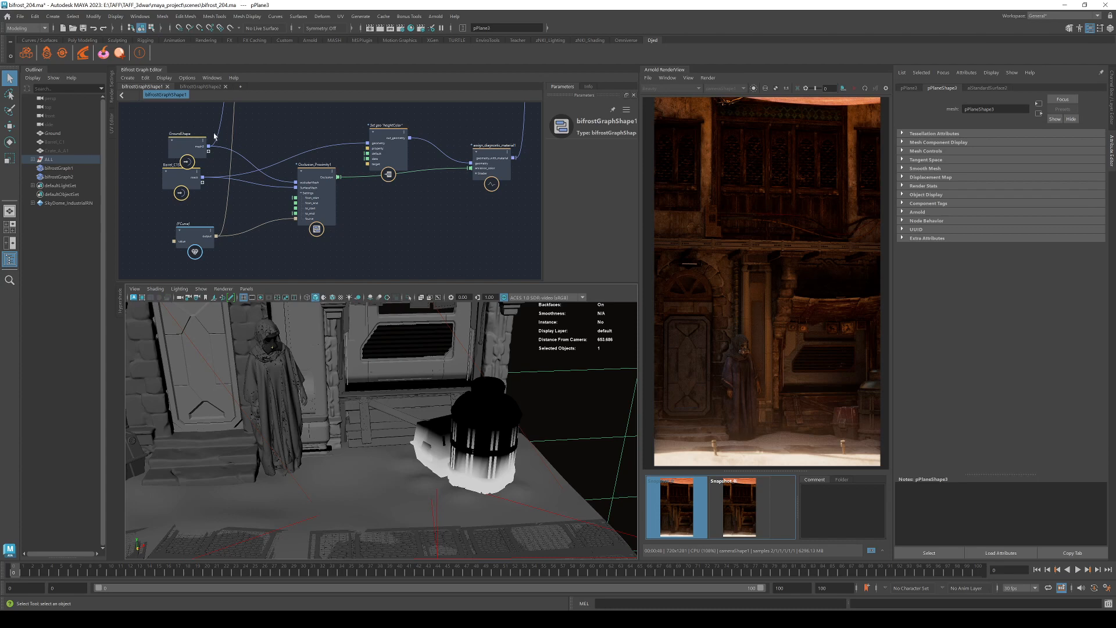
Frame the graph around Occlusion_Proximity1, drag GroundShape up-left, and select bifrostGraph1.
{"action": "right_click_drag", "start_coordinate": [267, 178], "coordinate": [317, 192], "text": "alt"}
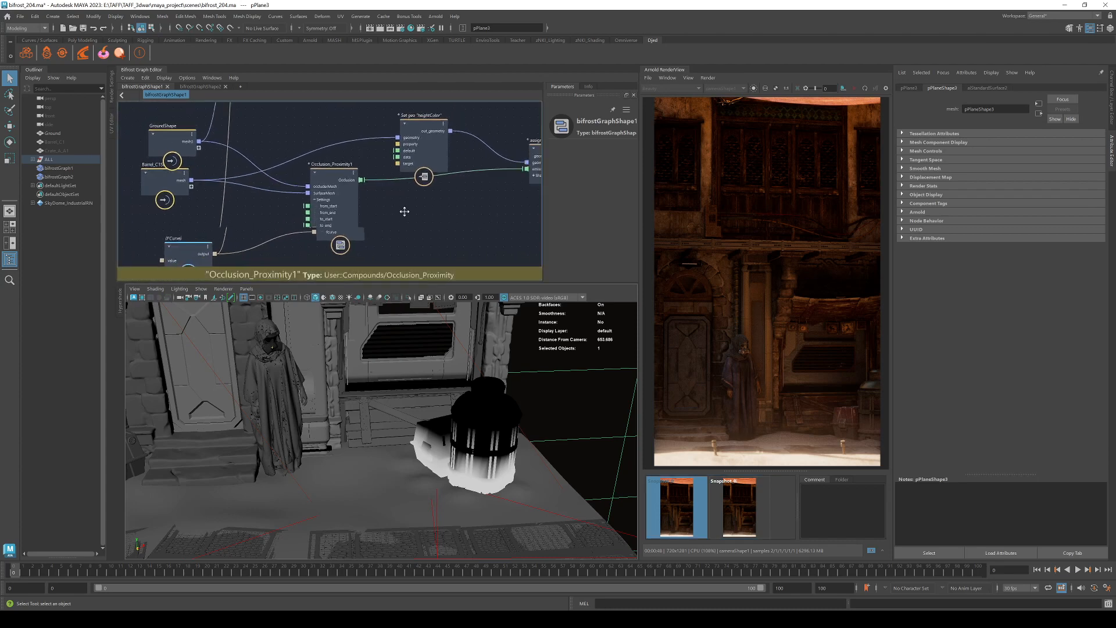
{"action": "middle_click_drag", "start_coordinate": [429, 211], "coordinate": [398, 198], "text": "alt"}
{"action": "scroll", "coordinate": [397, 200], "scroll_direction": "down", "scroll_amount": 2}
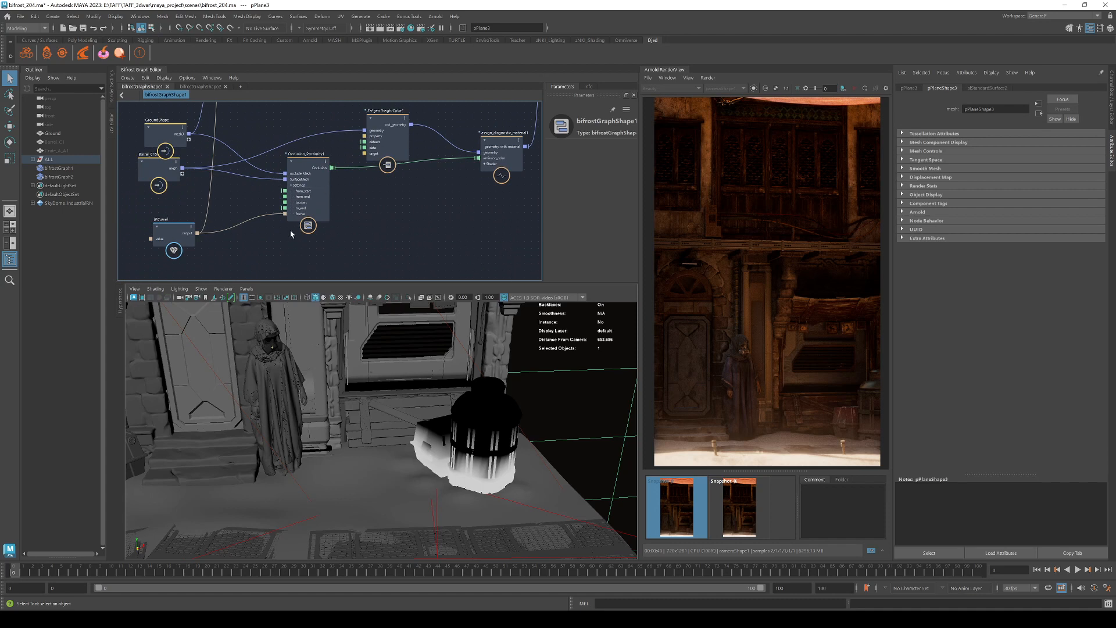
{"action": "middle_click_drag", "start_coordinate": [399, 232], "coordinate": [451, 256], "text": "alt"}
{"action": "left_click_drag", "start_coordinate": [213, 152], "coordinate": [193, 121]}
{"action": "left_click", "coordinate": [82, 168]}
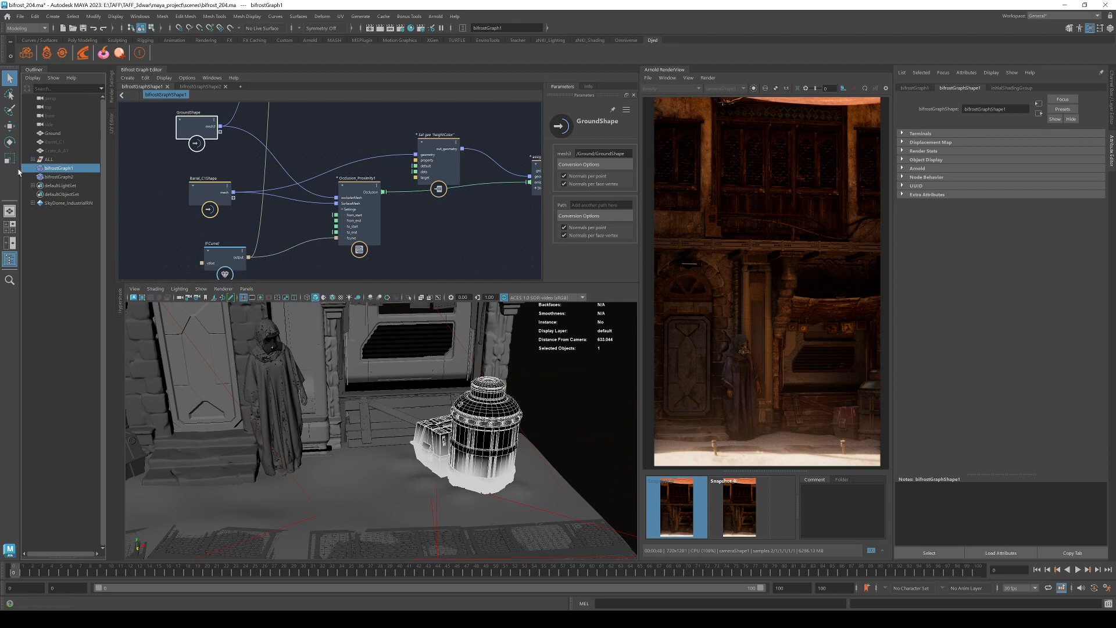
Select Barrel_C1 and Crate_A_A1, then frame and select the Barrel_C1Shape input node.
{"action": "left_click", "coordinate": [76, 144]}
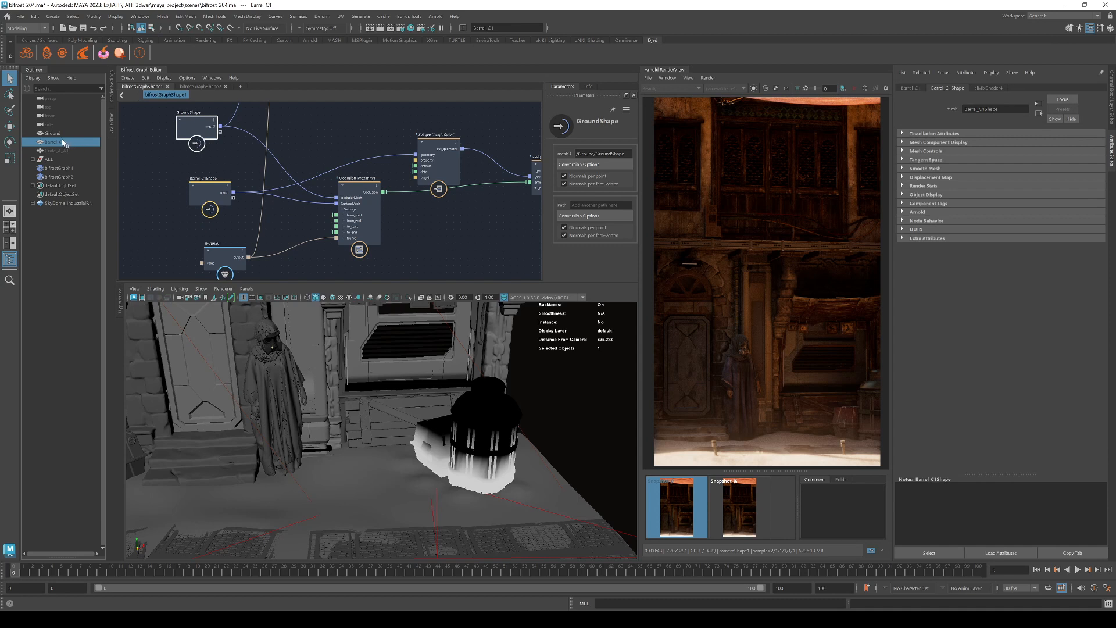
{"action": "left_click", "coordinate": [74, 150]}
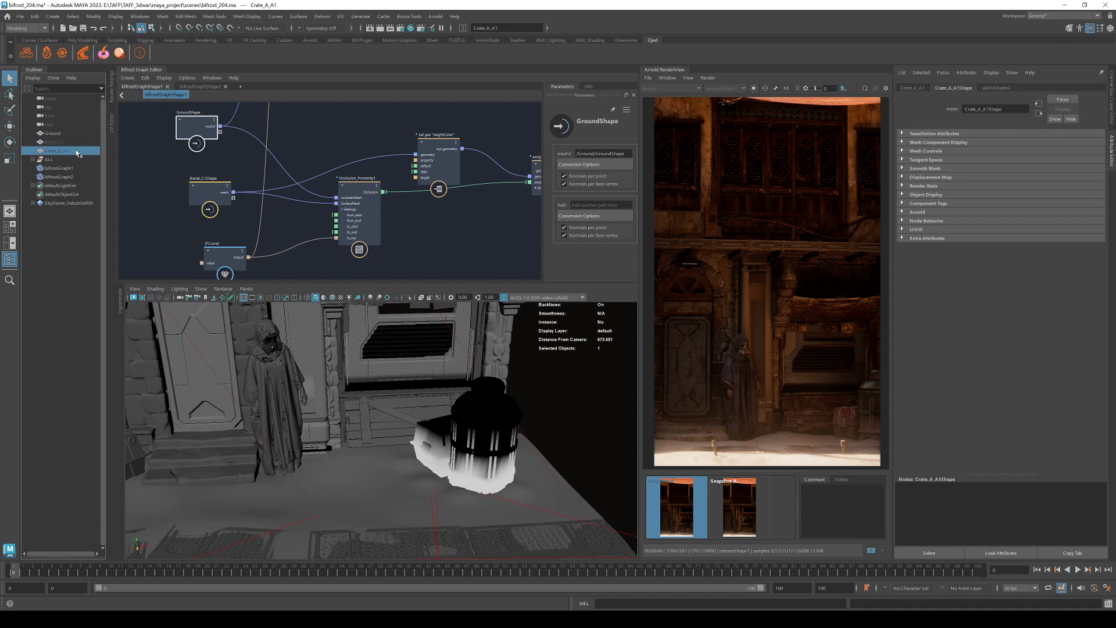
{"action": "middle_click_drag", "start_coordinate": [303, 131], "coordinate": [285, 294]}
{"action": "middle_click_drag", "start_coordinate": [355, 153], "coordinate": [388, 284]}
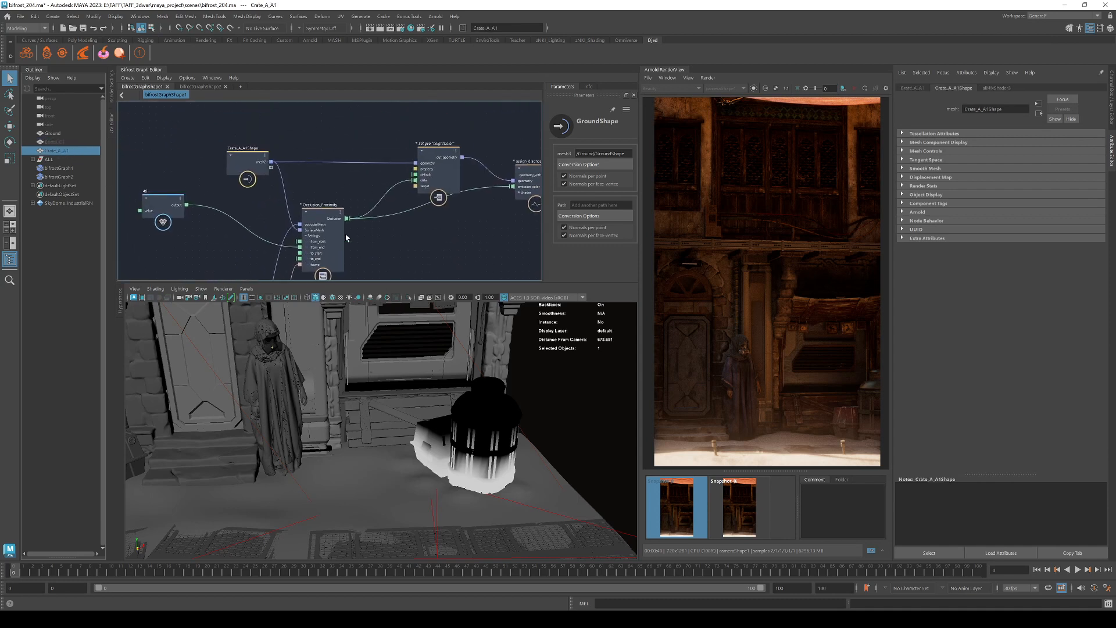
{"action": "mouse_move", "coordinate": [384, 232]}
{"action": "middle_mouse_down"}
{"action": "mouse_move", "coordinate": [335, 97]}
{"action": "mouse_move", "coordinate": [373, 51]}
{"action": "middle_mouse_up"}
{"action": "mouse_move", "coordinate": [378, 252]}
{"action": "middle_mouse_down"}
{"action": "mouse_move", "coordinate": [317, 197]}
{"action": "mouse_move", "coordinate": [327, 133]}
{"action": "middle_mouse_up"}
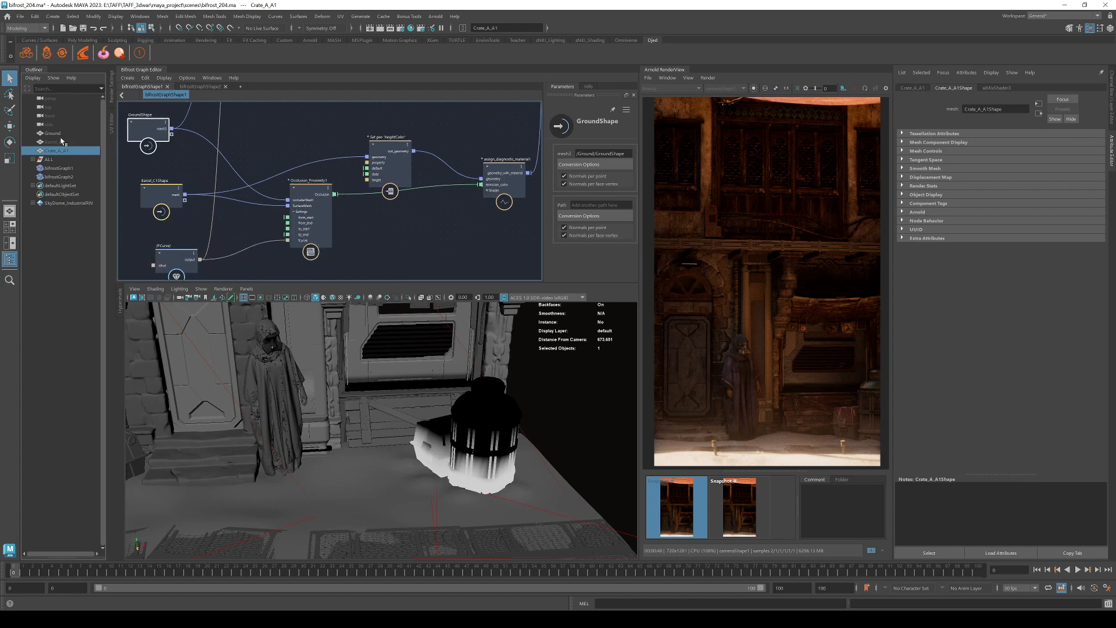
{"action": "middle_click_drag", "start_coordinate": [178, 168], "coordinate": [215, 161]}
{"action": "left_click", "coordinate": [198, 194]}
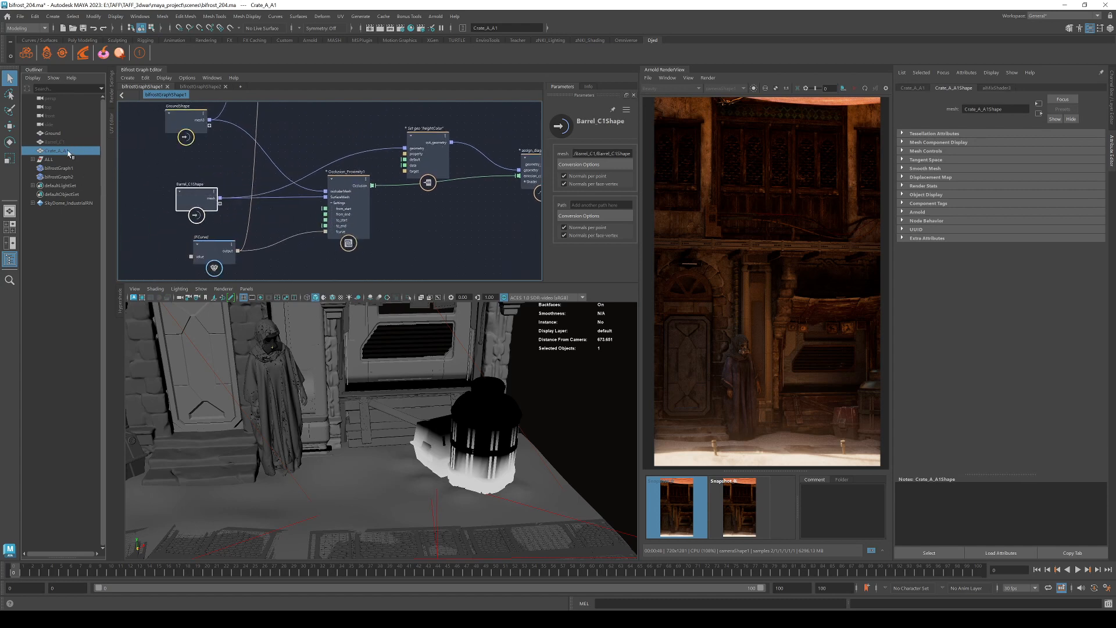
Unhide everything, hide Crate_A_A1 and Barrel_C1 with Ctrl+H, and nudge GroundShape down.
{"action": "key", "text": "shift+h"}
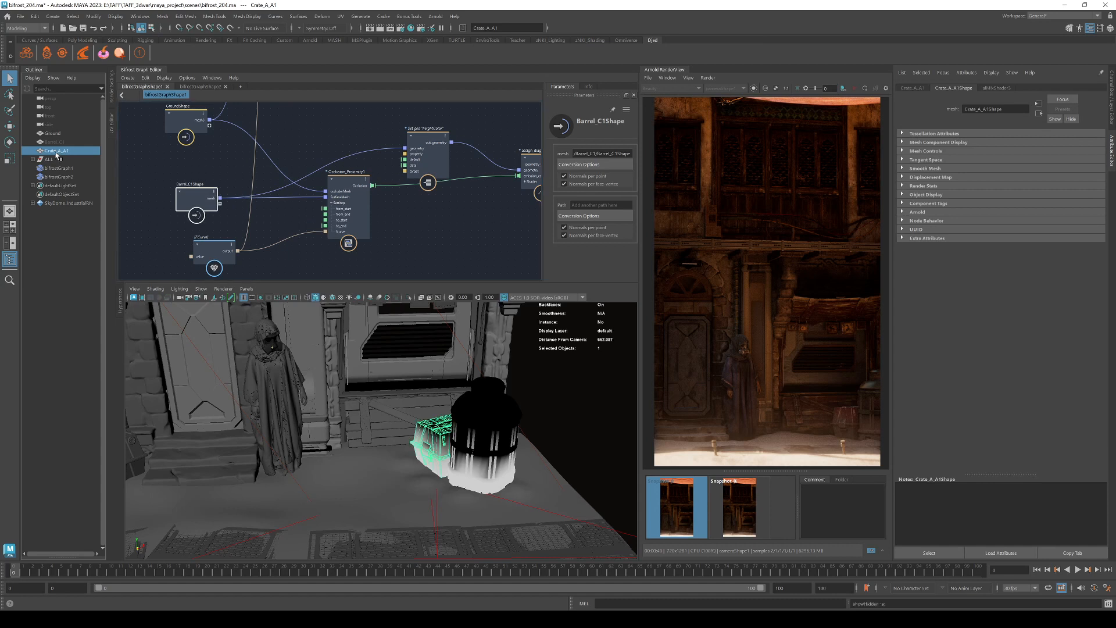
{"action": "key", "text": "ctrl+h"}
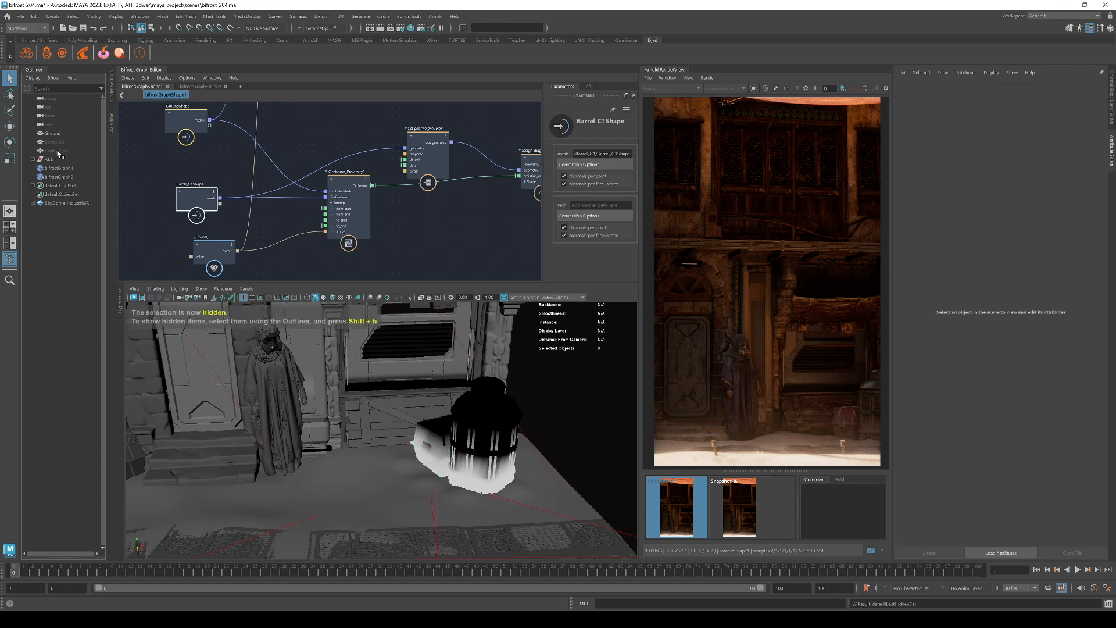
{"action": "left_click", "coordinate": [67, 143]}
{"action": "key", "text": "ctrl+h"}
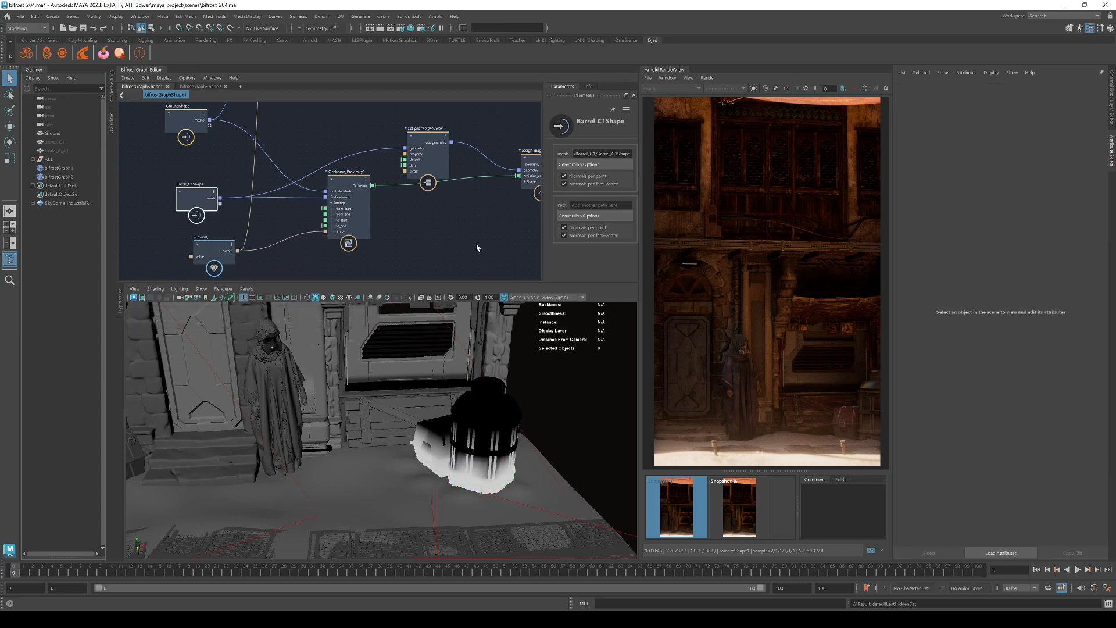
{"action": "left_click_drag", "start_coordinate": [187, 120], "coordinate": [188, 141]}
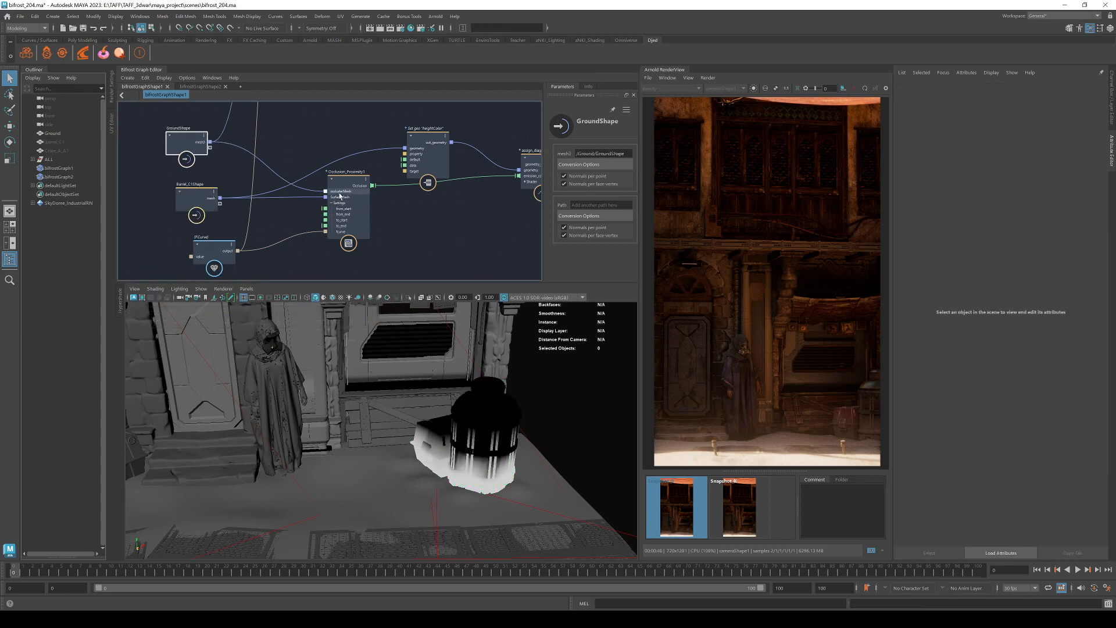
Reposition Occlusion_Proximity1 and wire its Occlusion port into the Set geo data port.
{"action": "scroll", "coordinate": [340, 196], "scroll_direction": "up", "scroll_amount": 2}
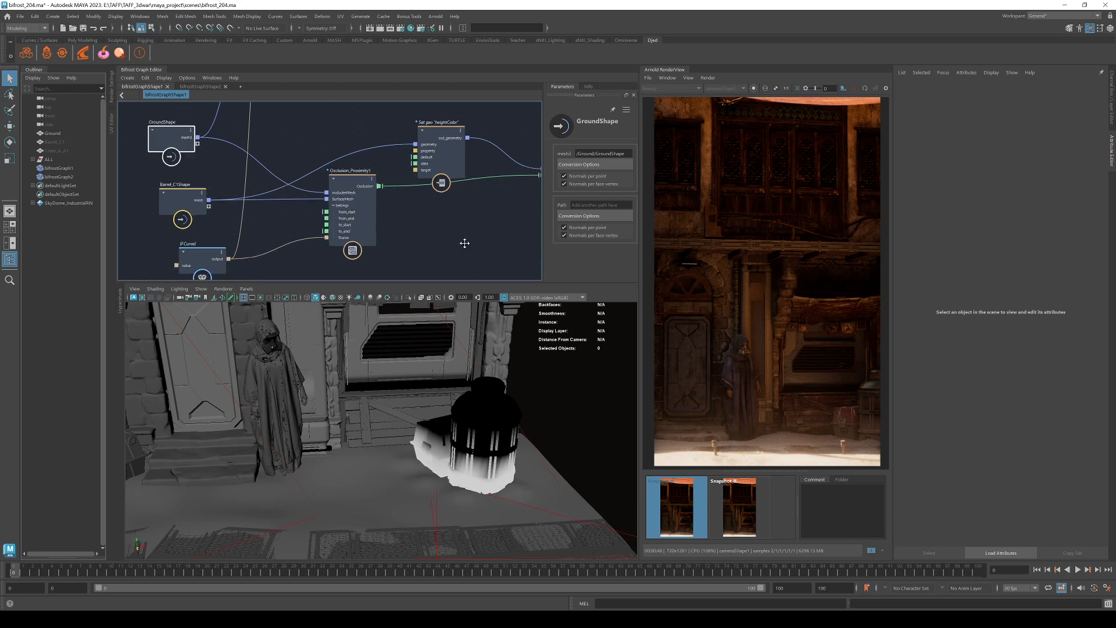
{"action": "middle_click_drag", "start_coordinate": [463, 242], "coordinate": [420, 228], "text": "alt"}
{"action": "left_click_drag", "start_coordinate": [308, 188], "coordinate": [313, 219]}
{"action": "middle_click_drag", "start_coordinate": [467, 207], "coordinate": [403, 238], "text": "alt"}
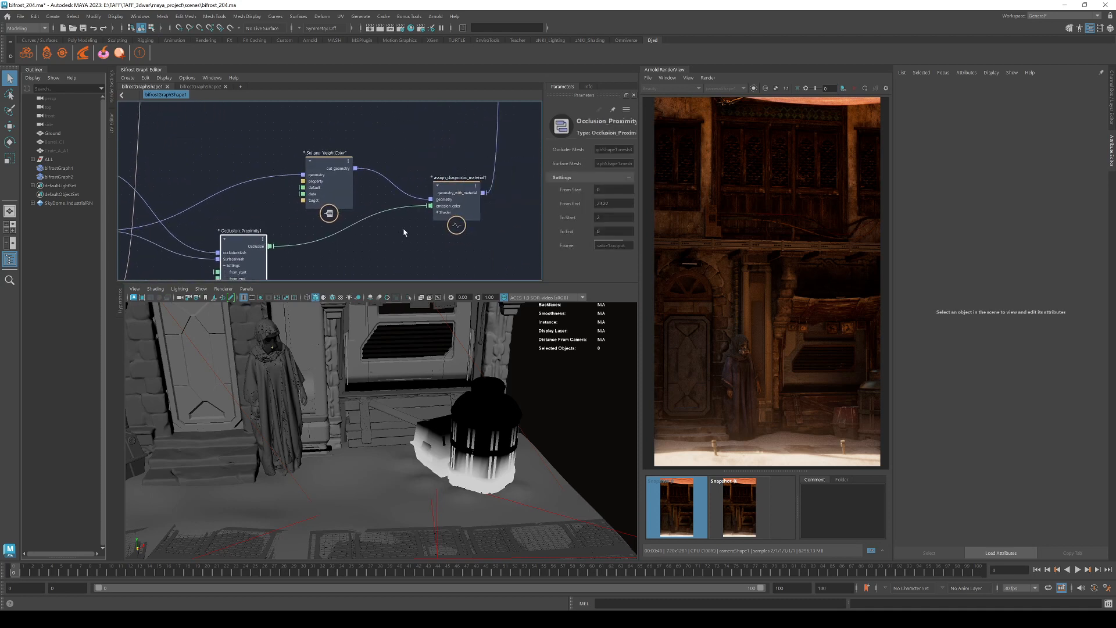
{"action": "left_click_drag", "start_coordinate": [291, 211], "coordinate": [303, 194]}
Verify the Set geo Property field reads heightColor and nudge the node up-left.
{"action": "scroll", "coordinate": [308, 198], "scroll_direction": "up", "scroll_amount": 1}
{"action": "scroll", "coordinate": [308, 199], "scroll_direction": "up", "scroll_amount": 2}
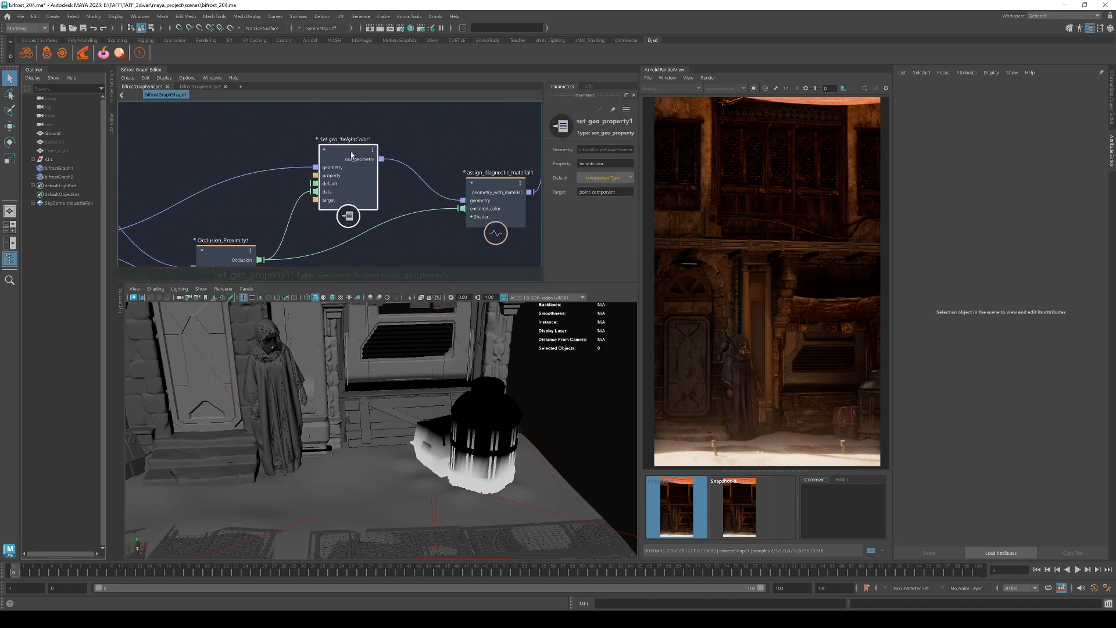
{"action": "double_click", "coordinate": [592, 164]}
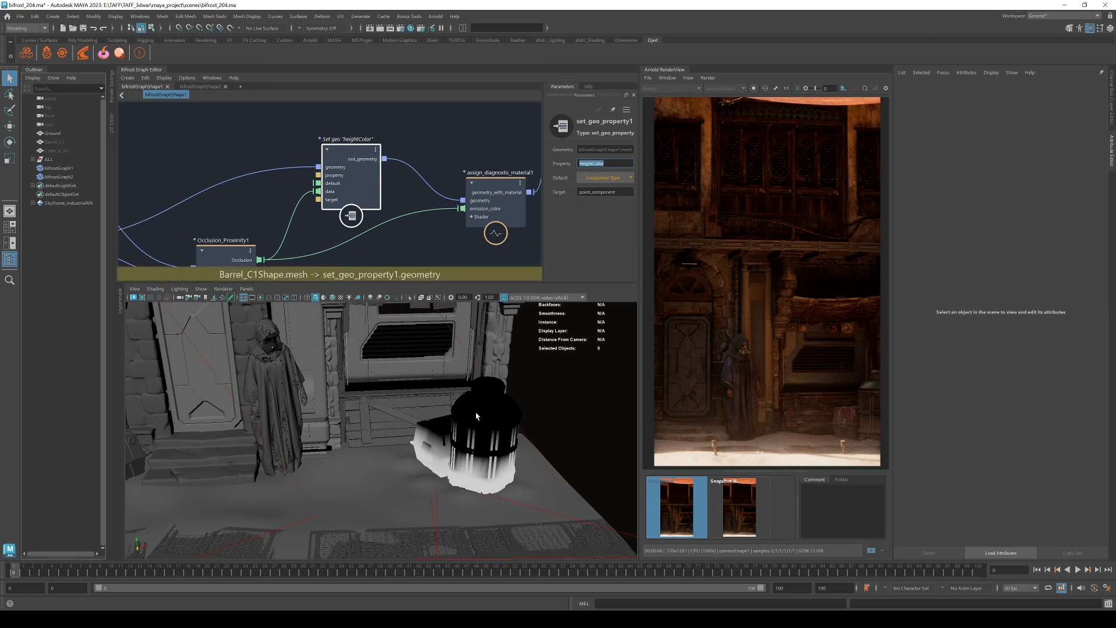
{"action": "left_click", "coordinate": [486, 460]}
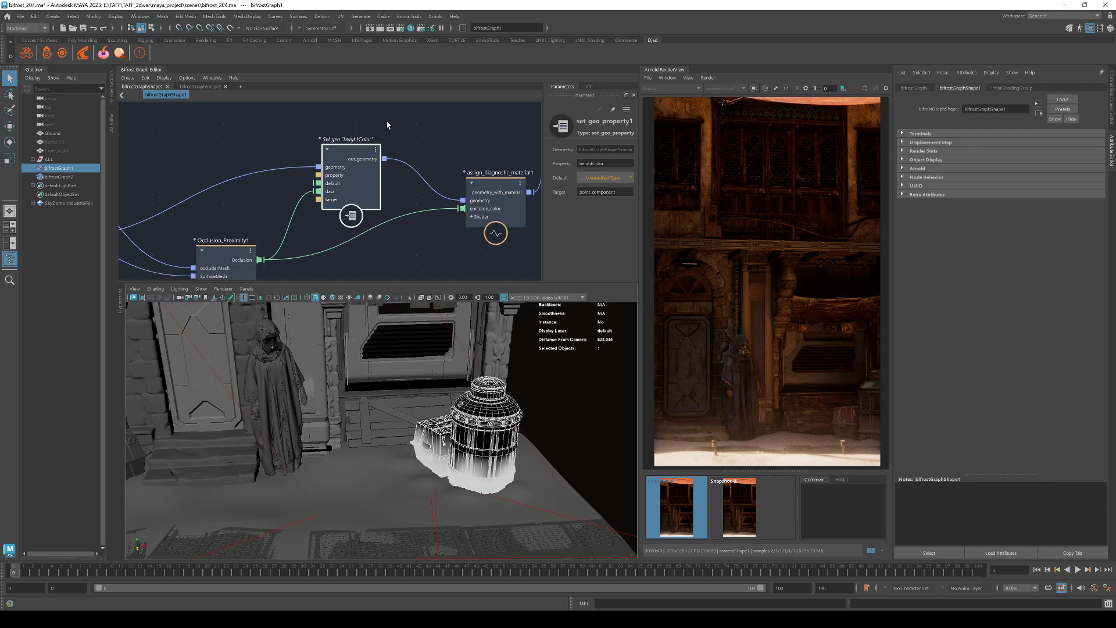
{"action": "left_click_drag", "start_coordinate": [364, 159], "coordinate": [360, 151]}
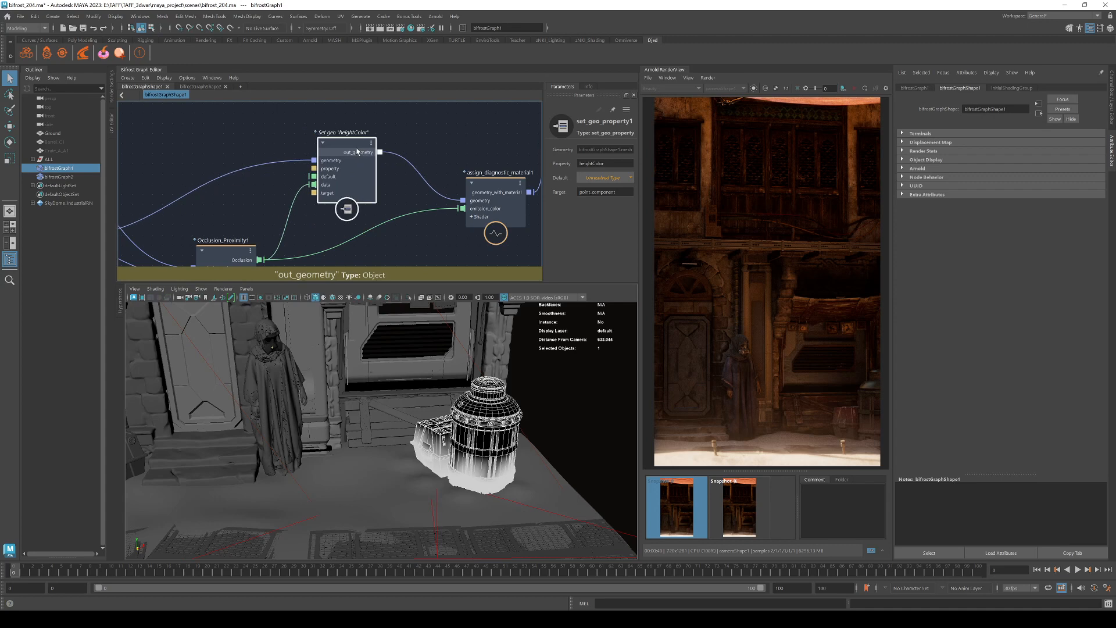
{"action": "left_click", "coordinate": [438, 173]}
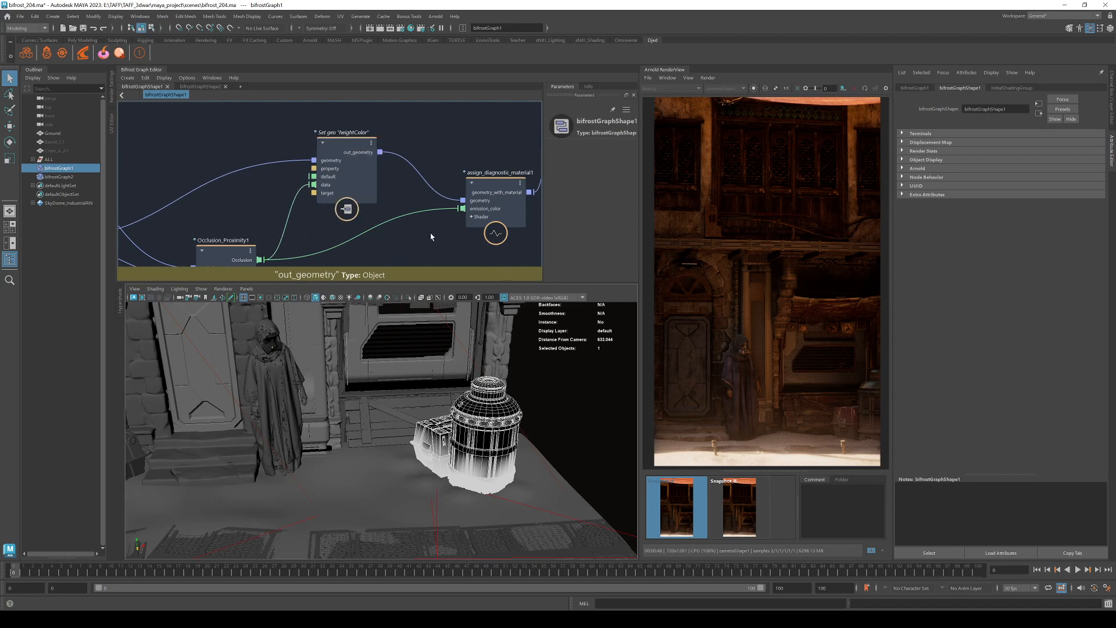
Select the top camera and pan the graph back toward Occlusion_Proximity1.
{"action": "left_click", "coordinate": [60, 106]}
{"action": "middle_click_drag", "start_coordinate": [420, 255], "coordinate": [506, 173]}
{"action": "scroll", "coordinate": [419, 212], "scroll_direction": "down", "scroll_amount": 2}
{"action": "middle_click_drag", "start_coordinate": [414, 211], "coordinate": [460, 218]}
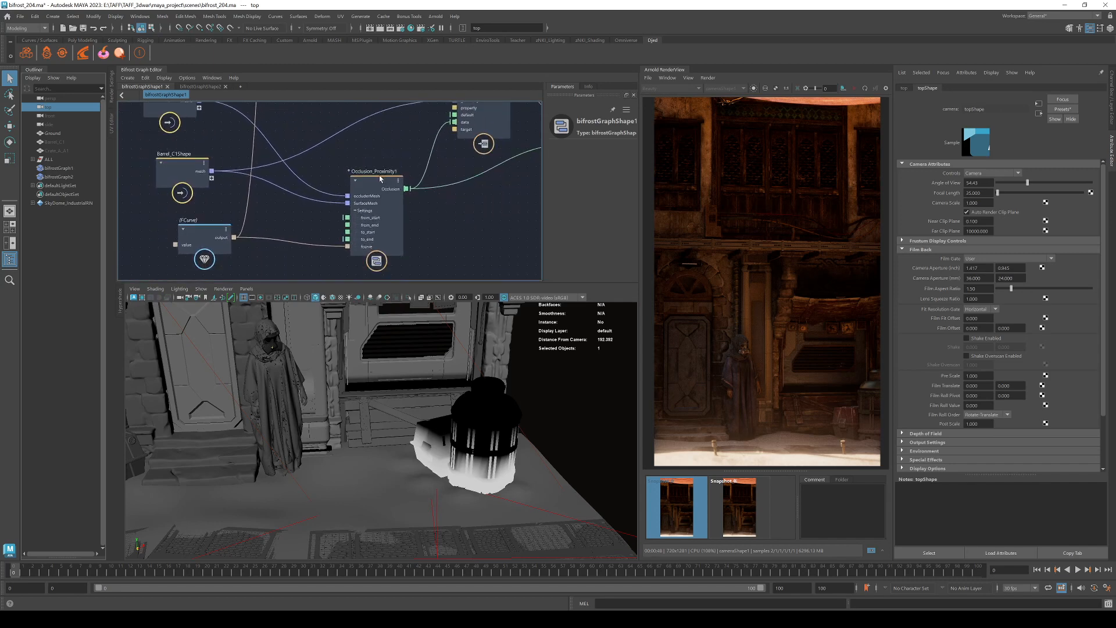
Inside Occlusion_Proximity1, tidy get_point_position and get_closest_locations, then select the value node.
{"action": "double_click", "coordinate": [381, 175]}
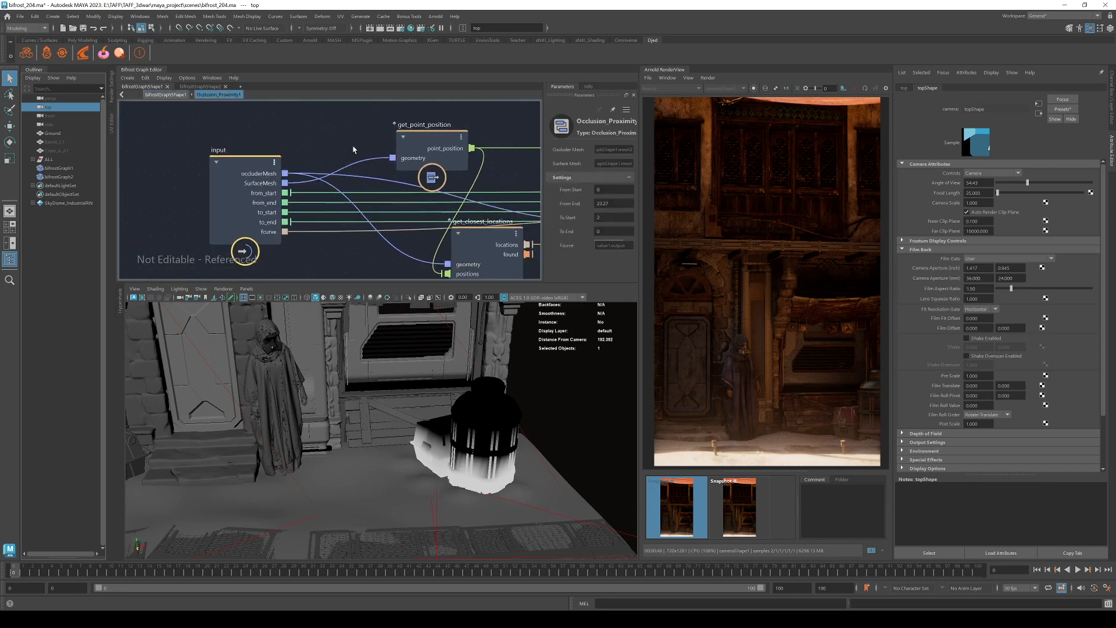
{"action": "middle_click_drag", "start_coordinate": [353, 150], "coordinate": [221, 138]}
{"action": "scroll", "coordinate": [219, 138], "scroll_direction": "down", "scroll_amount": 5}
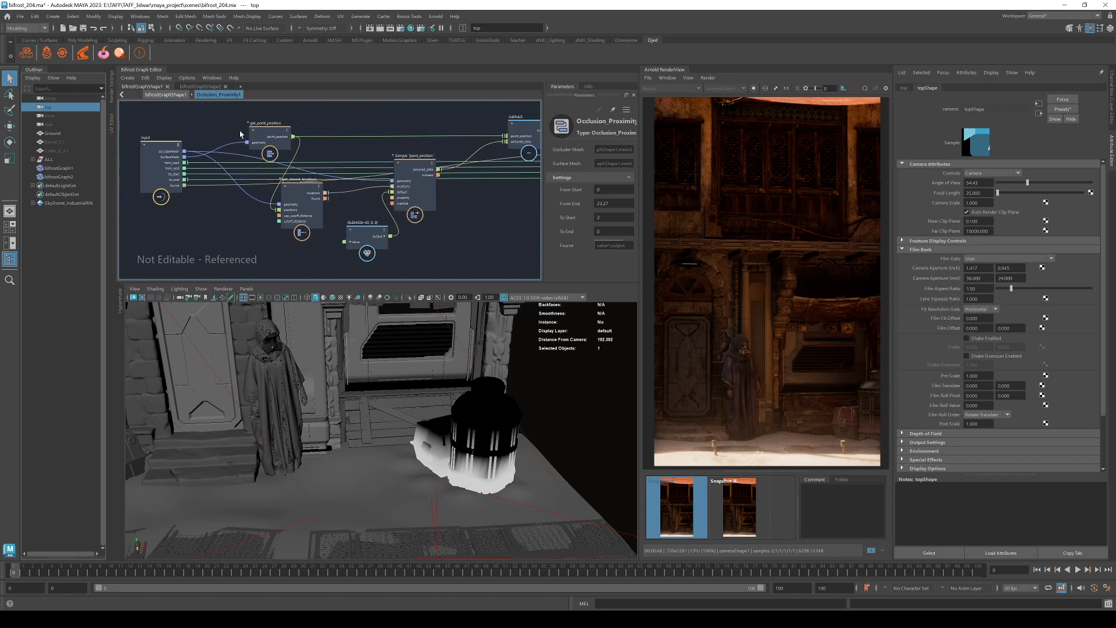
{"action": "scroll", "coordinate": [240, 132], "scroll_direction": "up", "scroll_amount": 3}
{"action": "left_click_drag", "start_coordinate": [279, 127], "coordinate": [240, 129]}
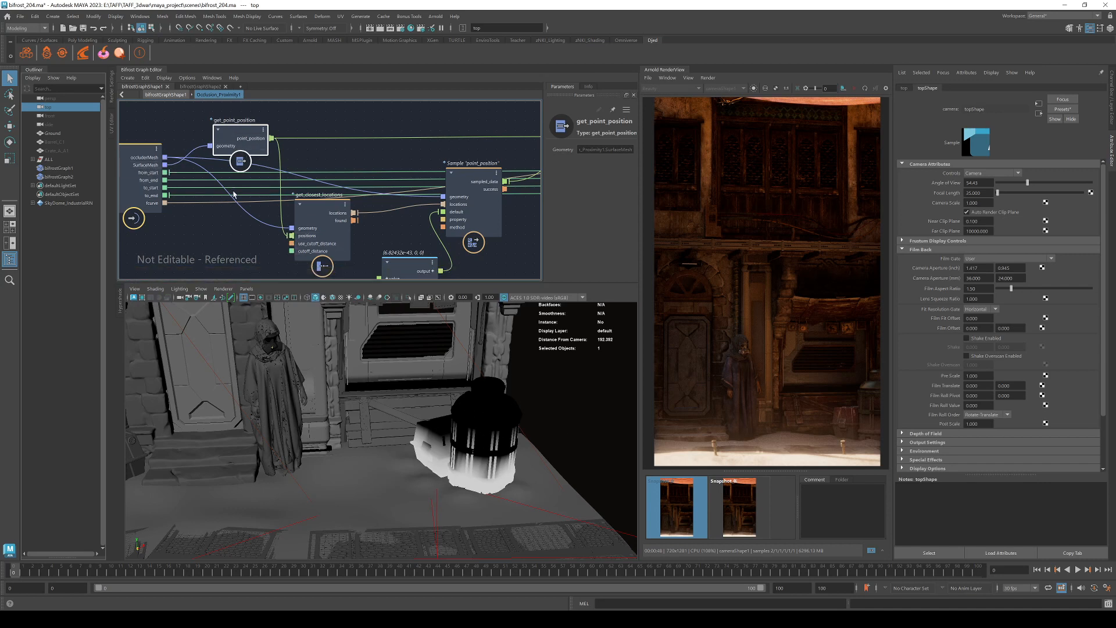
{"action": "left_click_drag", "start_coordinate": [313, 207], "coordinate": [308, 216]}
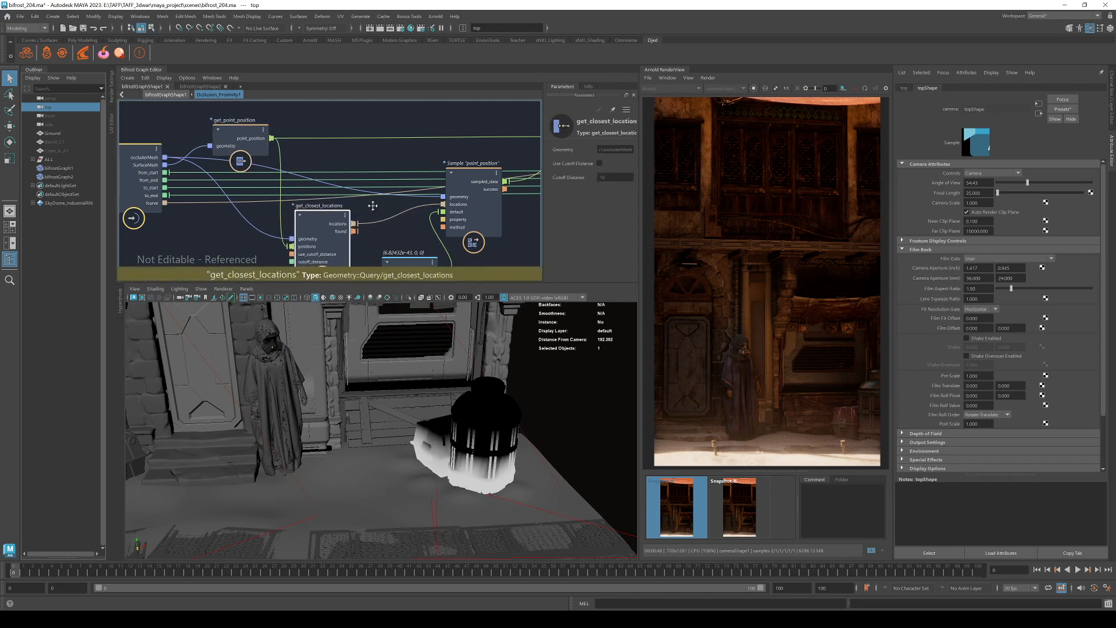
{"action": "middle_click_drag", "start_coordinate": [373, 205], "coordinate": [289, 230]}
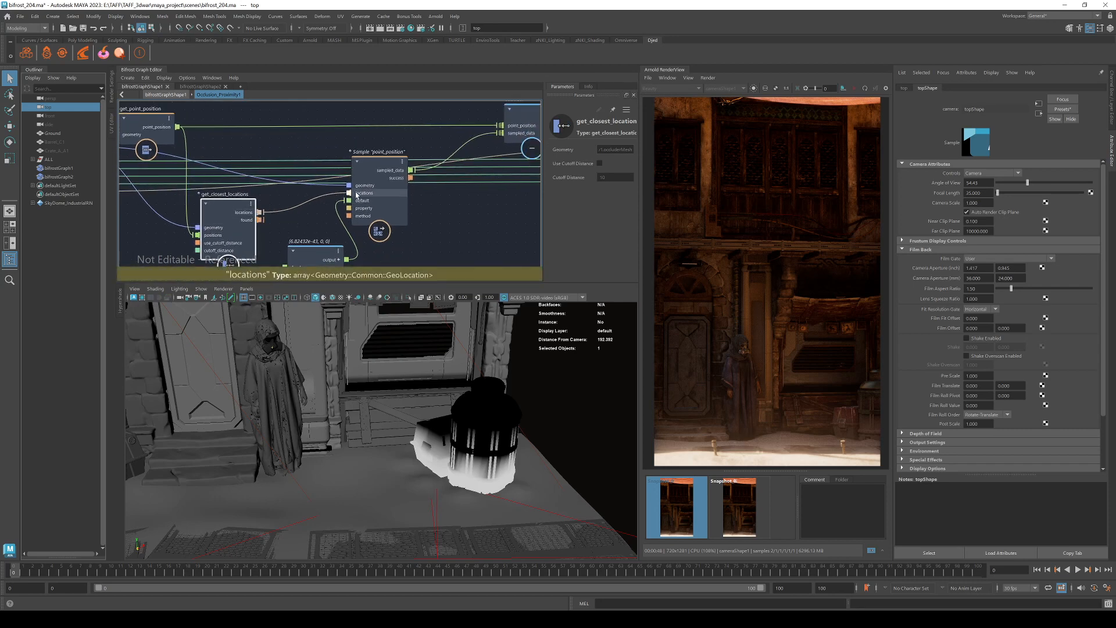
{"action": "middle_click_drag", "start_coordinate": [425, 247], "coordinate": [435, 221]}
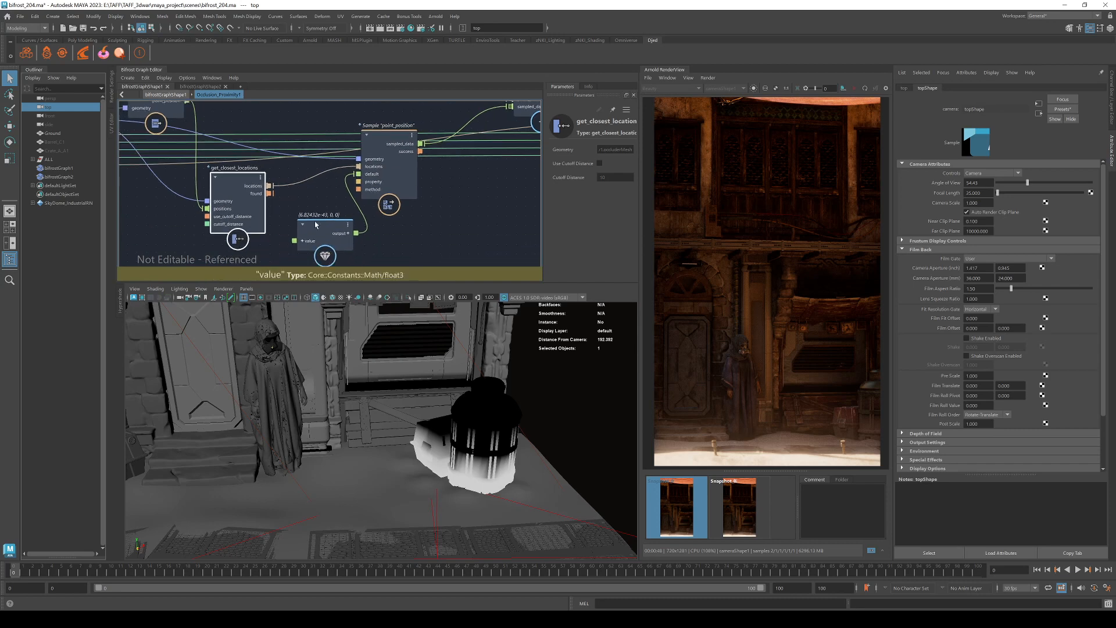
{"action": "left_click", "coordinate": [323, 227]}
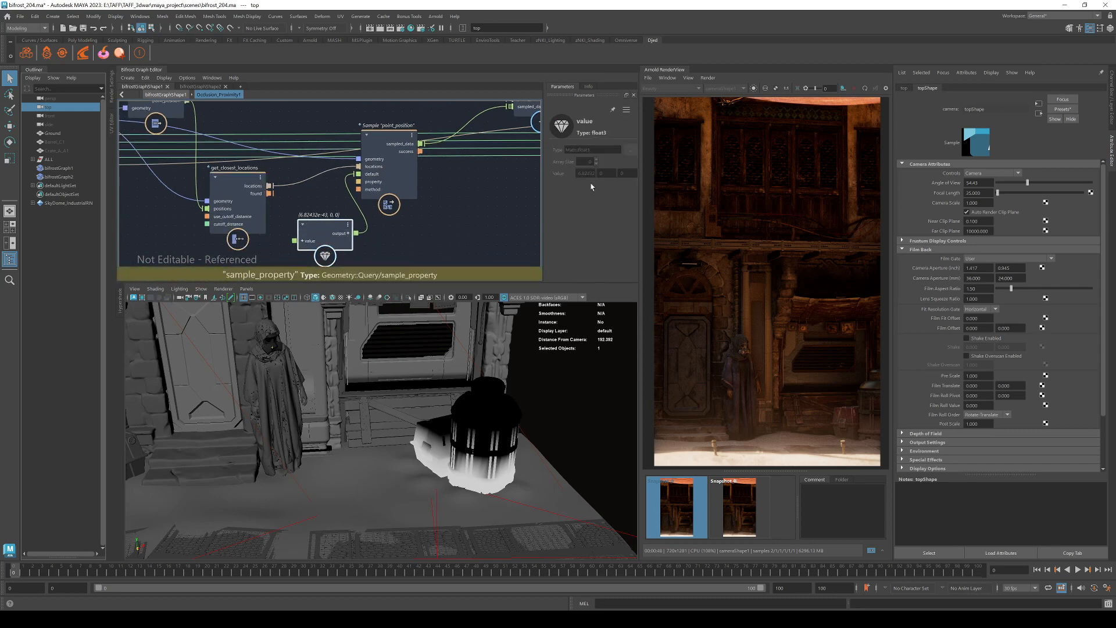
Frame the sample_property node and review get_point_position and the compound's input ports.
{"action": "left_click", "coordinate": [396, 143]}
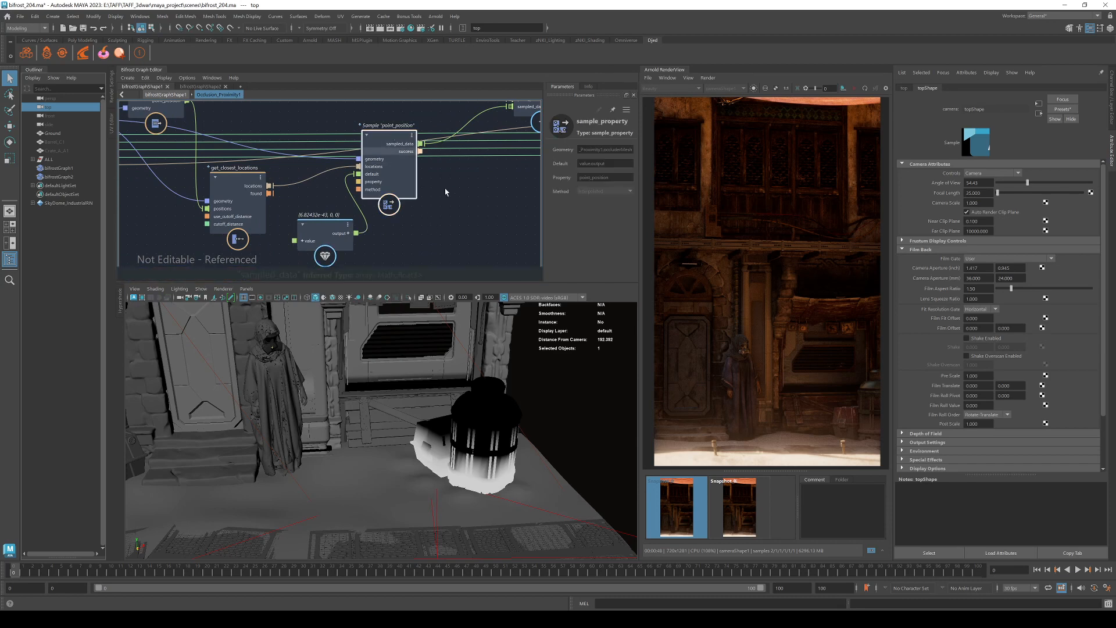
{"action": "key", "text": "f"}
{"action": "middle_click_drag", "start_coordinate": [440, 232], "coordinate": [402, 227], "text": "alt"}
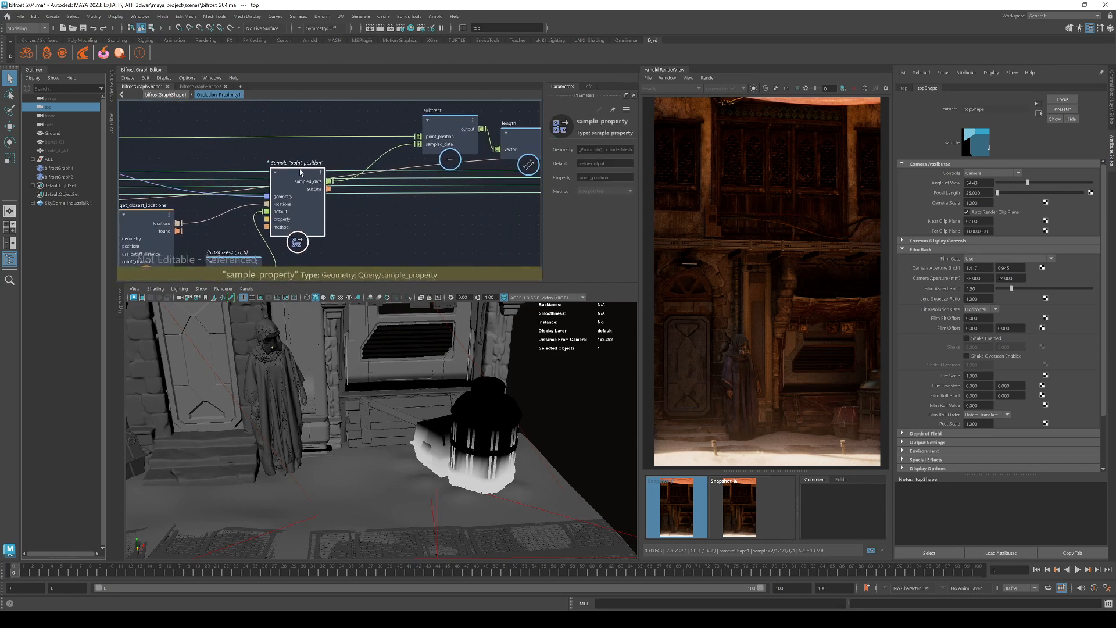
{"action": "left_click_drag", "start_coordinate": [297, 226], "coordinate": [316, 218]}
{"action": "scroll", "coordinate": [453, 207], "scroll_direction": "up", "scroll_amount": 1}
{"action": "middle_click_drag", "start_coordinate": [401, 232], "coordinate": [522, 250], "text": "alt"}
{"action": "scroll", "coordinate": [431, 216], "scroll_direction": "down", "scroll_amount": 2}
{"action": "scroll", "coordinate": [466, 232], "scroll_direction": "up", "scroll_amount": 3}
{"action": "scroll", "coordinate": [521, 252], "scroll_direction": "down", "scroll_amount": 1}
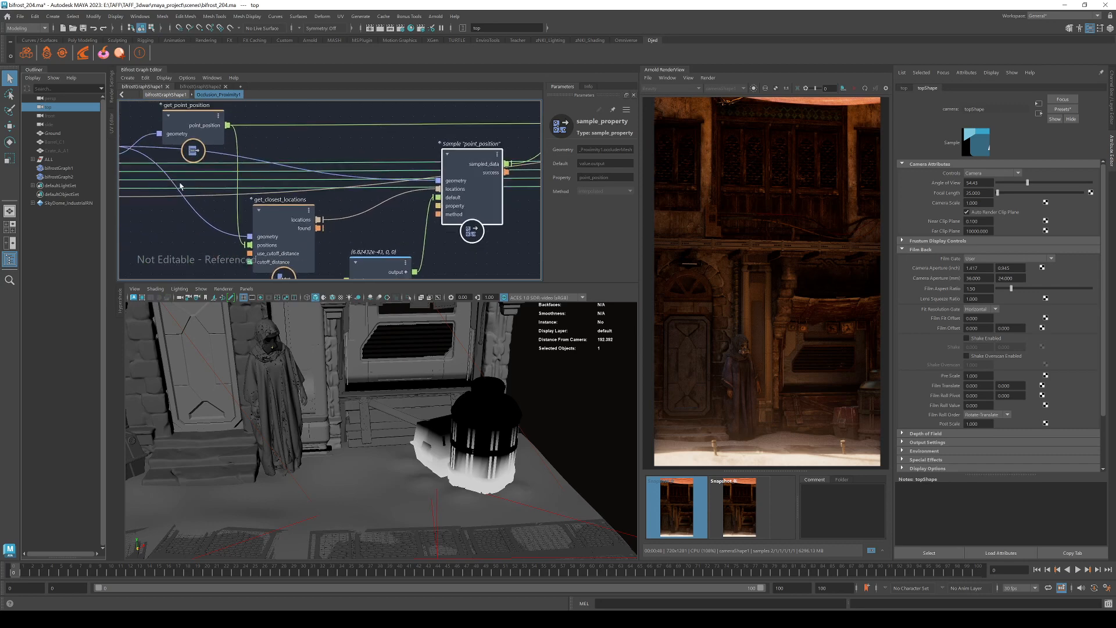
{"action": "middle_click_drag", "start_coordinate": [164, 225], "coordinate": [227, 227], "text": "alt"}
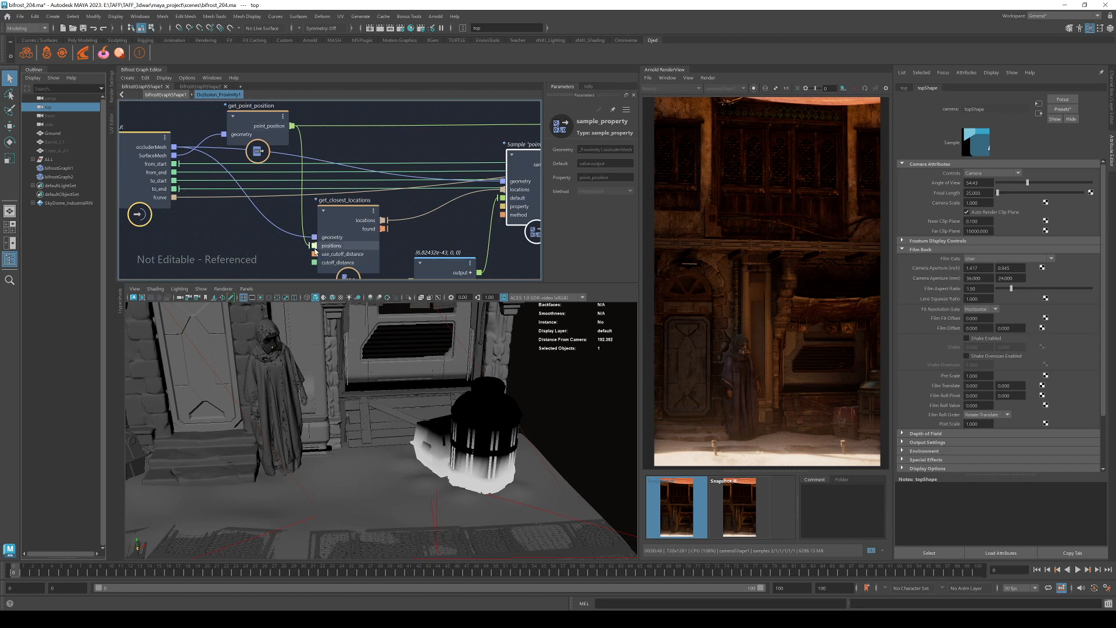
{"action": "middle_click_drag", "start_coordinate": [429, 231], "coordinate": [214, 254], "text": "alt"}
{"action": "middle_click_drag", "start_coordinate": [461, 219], "coordinate": [633, 217], "text": "alt"}
{"action": "middle_click_drag", "start_coordinate": [149, 229], "coordinate": [217, 226], "text": "alt"}
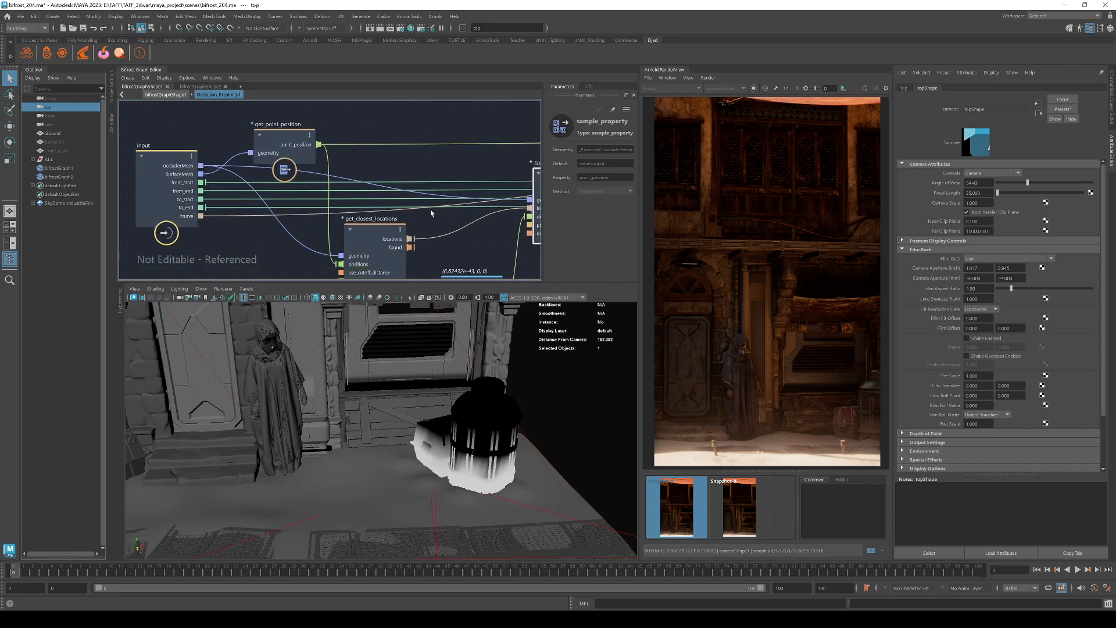
Follow subtract, length and change range to evaluate_fcurve and the output, tidying node positions.
{"action": "middle_click_drag", "start_coordinate": [464, 250], "coordinate": [163, 234], "text": "alt"}
{"action": "middle_click_drag", "start_coordinate": [383, 202], "coordinate": [352, 246], "text": "alt"}
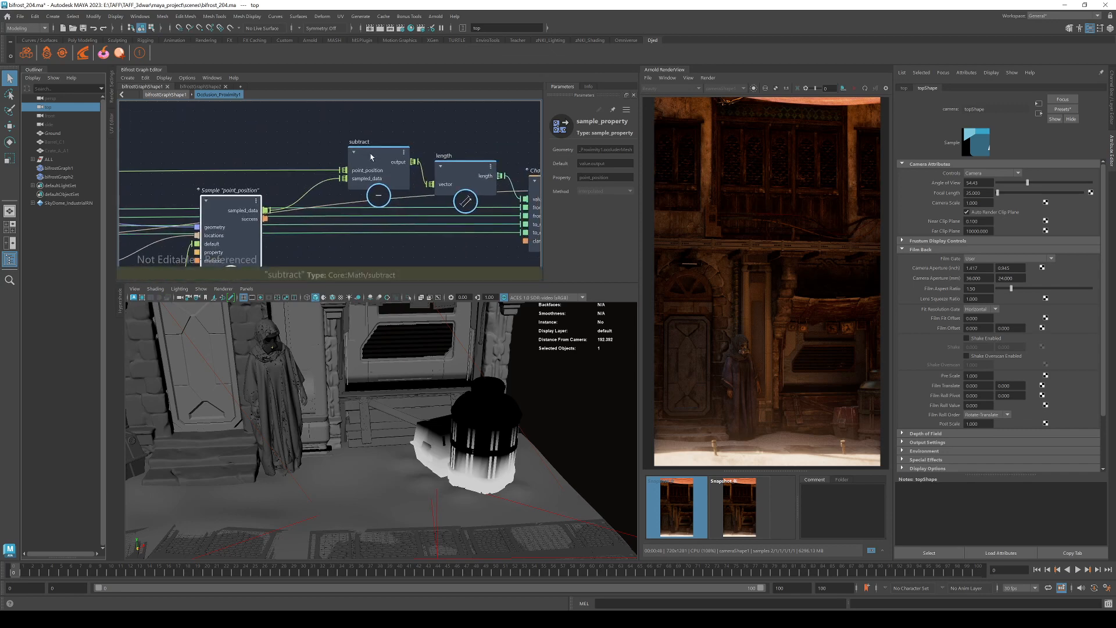
{"action": "left_click_drag", "start_coordinate": [372, 155], "coordinate": [358, 157]}
{"action": "scroll", "coordinate": [309, 153], "scroll_direction": "down", "scroll_amount": 2}
{"action": "middle_click_drag", "start_coordinate": [263, 136], "coordinate": [436, 123], "text": "alt"}
{"action": "middle_click_drag", "start_coordinate": [476, 246], "coordinate": [303, 274], "text": "alt"}
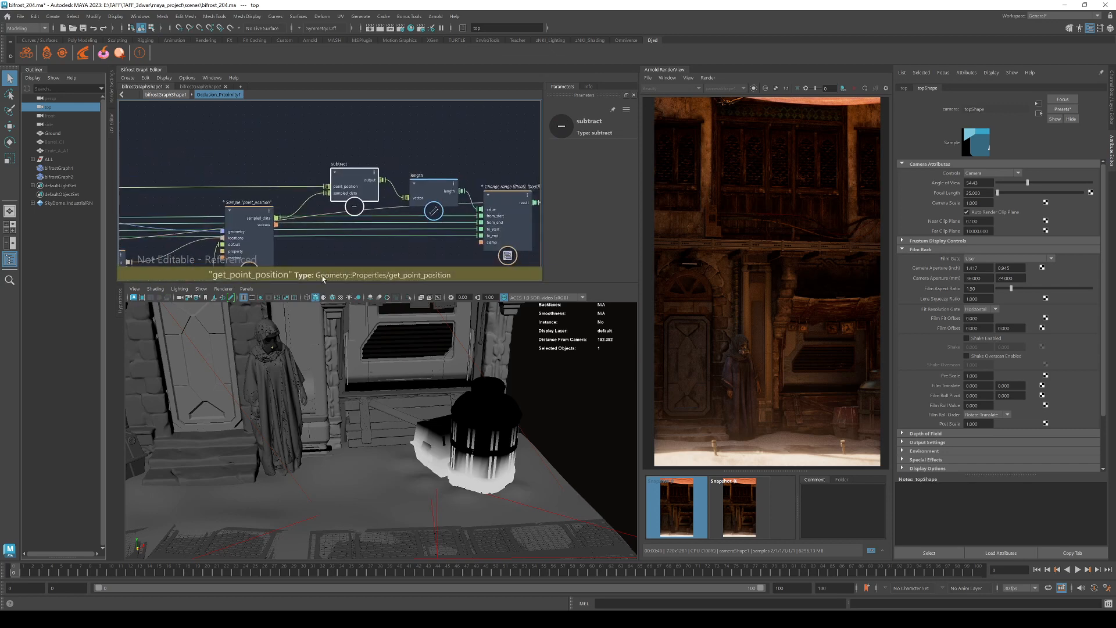
{"action": "scroll", "coordinate": [425, 220], "scroll_direction": "up", "scroll_amount": 3}
{"action": "left_click", "coordinate": [424, 178]}
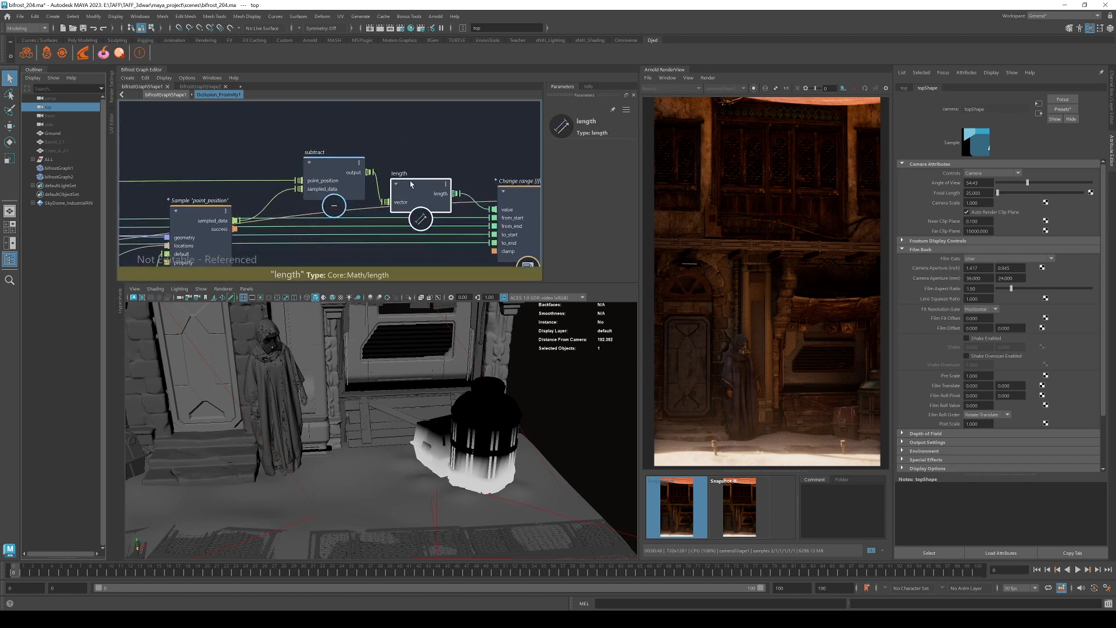
{"action": "middle_click_drag", "start_coordinate": [449, 167], "coordinate": [339, 143], "text": "alt"}
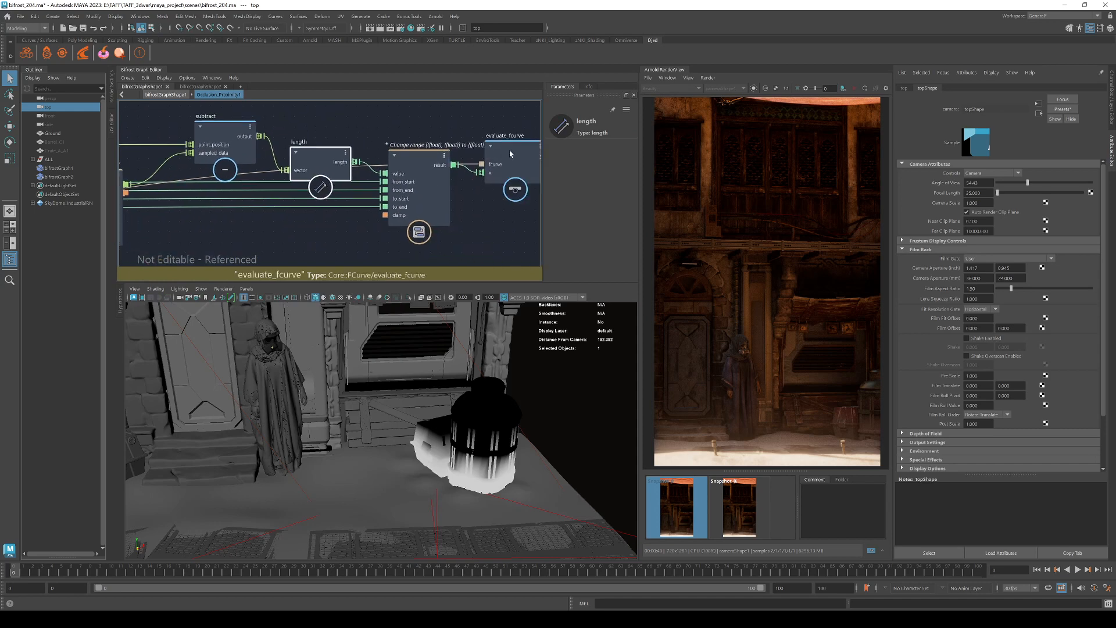
{"action": "left_click_drag", "start_coordinate": [512, 155], "coordinate": [540, 143]}
{"action": "middle_click_drag", "start_coordinate": [498, 212], "coordinate": [284, 234], "text": "alt"}
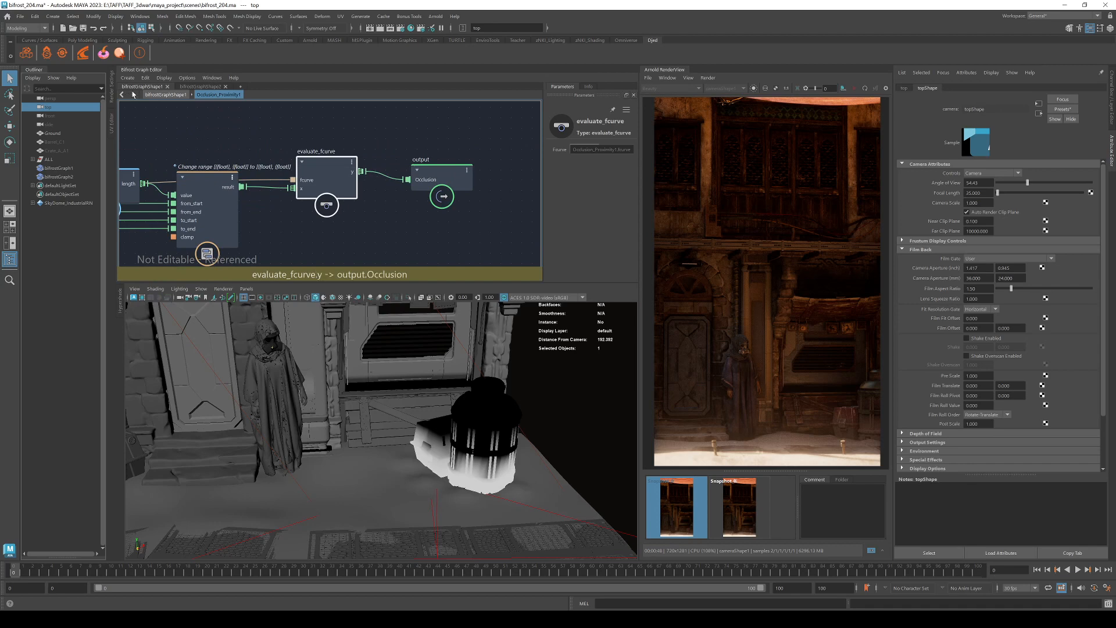
In the parent graph, set From End to 52.47 and To Start to 1, then select FCurve.
{"action": "left_click", "coordinate": [165, 95]}
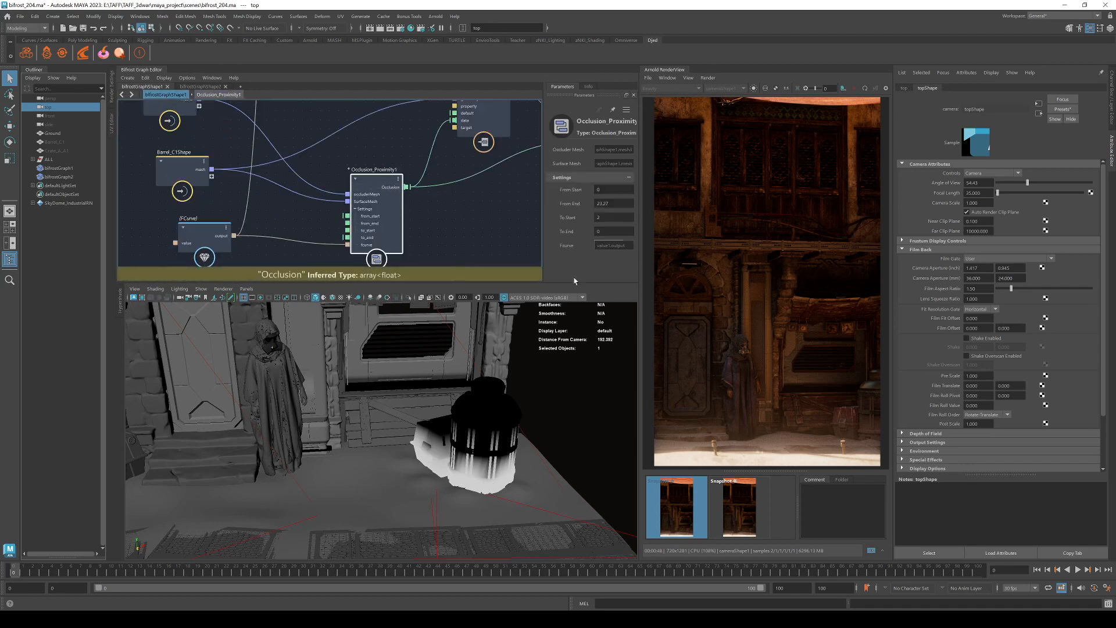
{"action": "left_click_drag", "start_coordinate": [600, 204], "coordinate": [626, 191]}
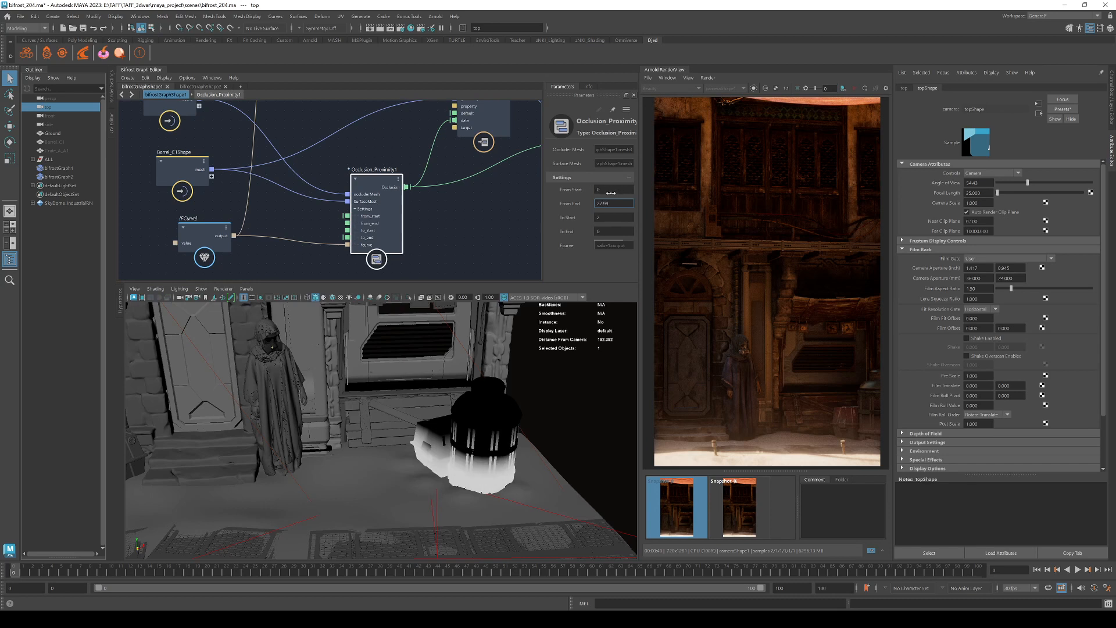
{"action": "key", "text": "Tab"}
{"action": "type", "text": "1"}
{"action": "key", "text": "Return"}
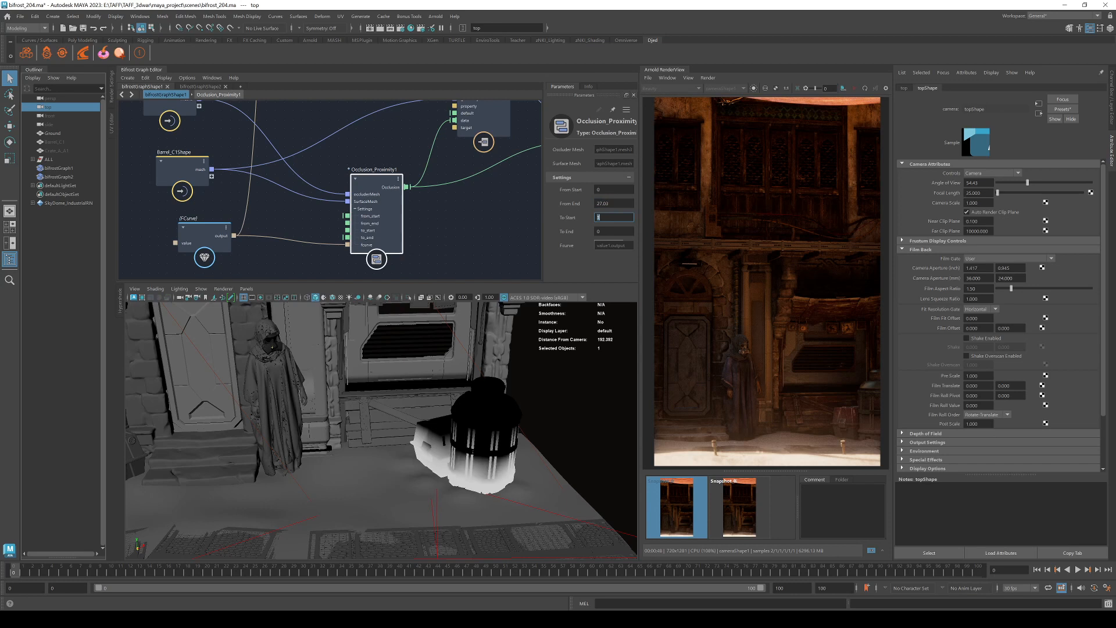
{"action": "left_click_drag", "start_coordinate": [608, 204], "coordinate": [642, 206]}
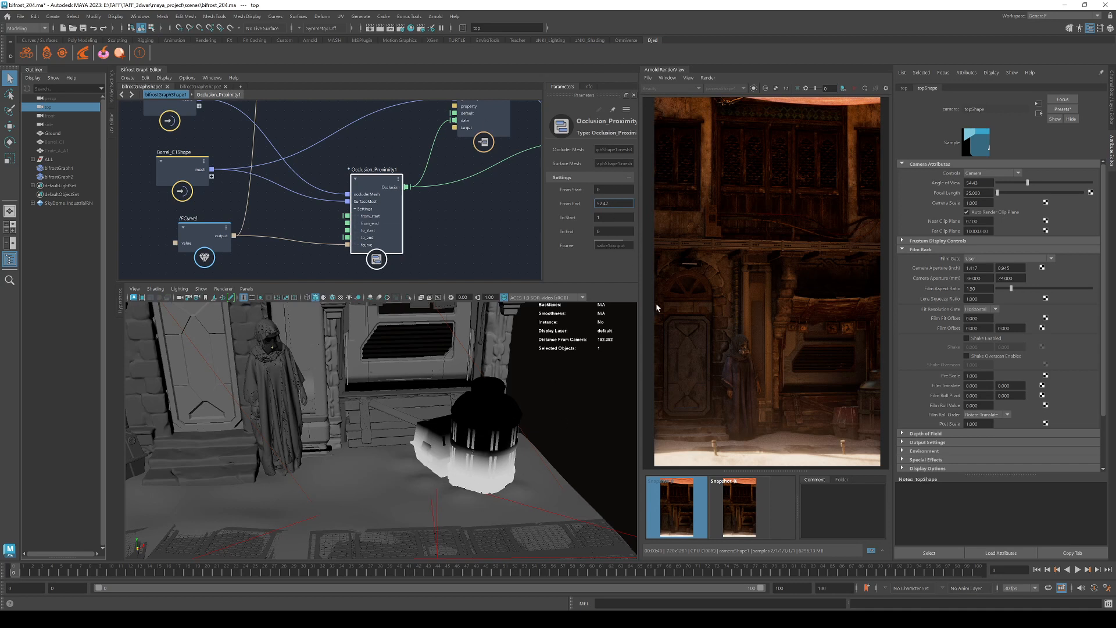
{"action": "left_click", "coordinate": [602, 217]}
{"action": "left_click_drag", "start_coordinate": [561, 284], "coordinate": [562, 349]}
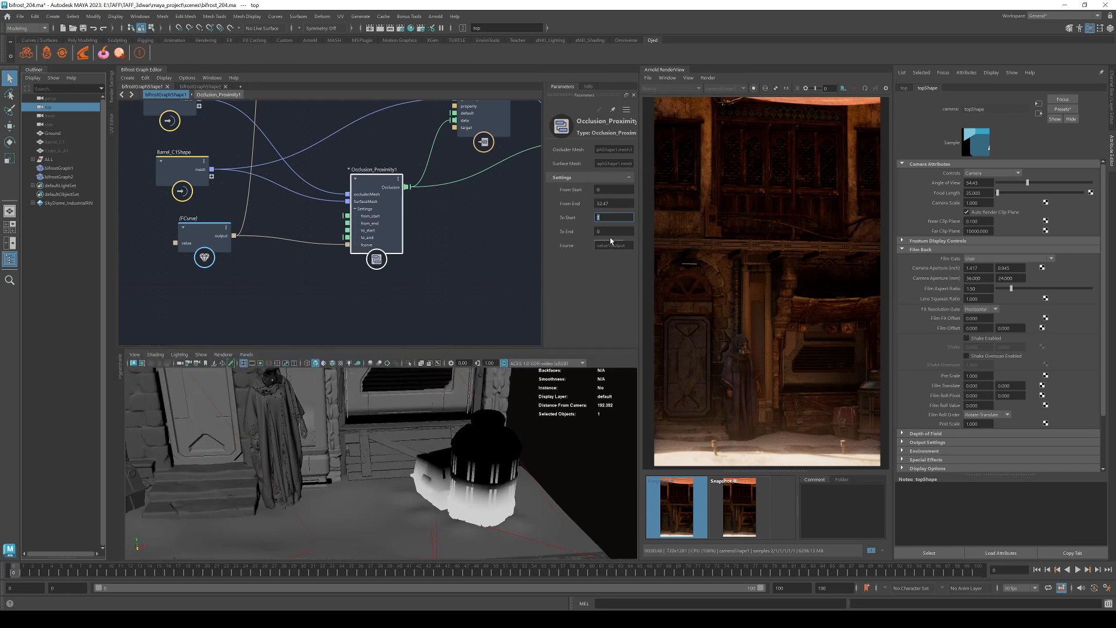
{"action": "left_click", "coordinate": [609, 243]}
{"action": "left_click", "coordinate": [224, 233]}
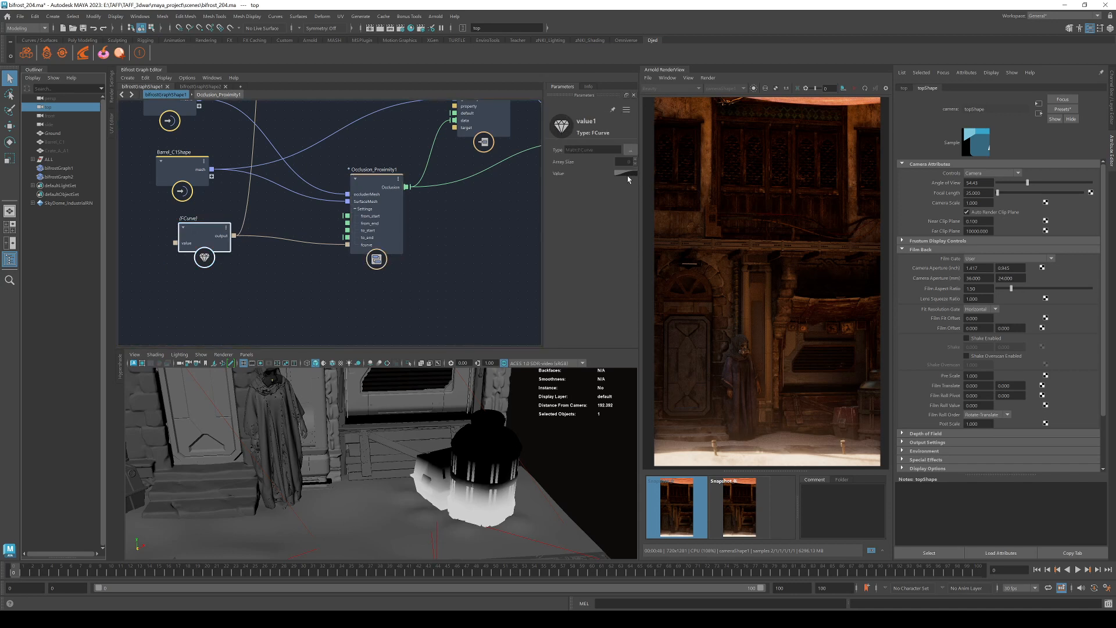
Reshape the FCurve falloff into an eased ramp with its second key at 0.71, value 1.
{"action": "left_click", "coordinate": [624, 175]}
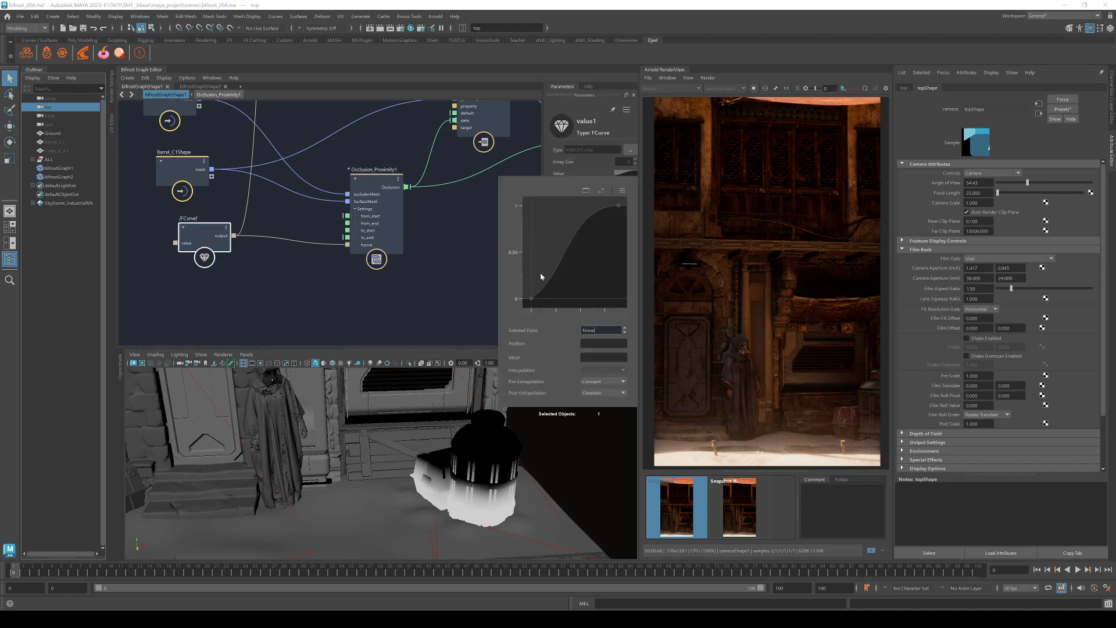
{"action": "mouse_move", "coordinate": [569, 255]}
{"action": "left_mouse_down"}
{"action": "mouse_move", "coordinate": [596, 263]}
{"action": "mouse_move", "coordinate": [566, 240]}
{"action": "mouse_move", "coordinate": [611, 256]}
{"action": "mouse_move", "coordinate": [568, 231]}
{"action": "mouse_move", "coordinate": [615, 262]}
{"action": "mouse_move", "coordinate": [579, 251]}
{"action": "left_mouse_up"}
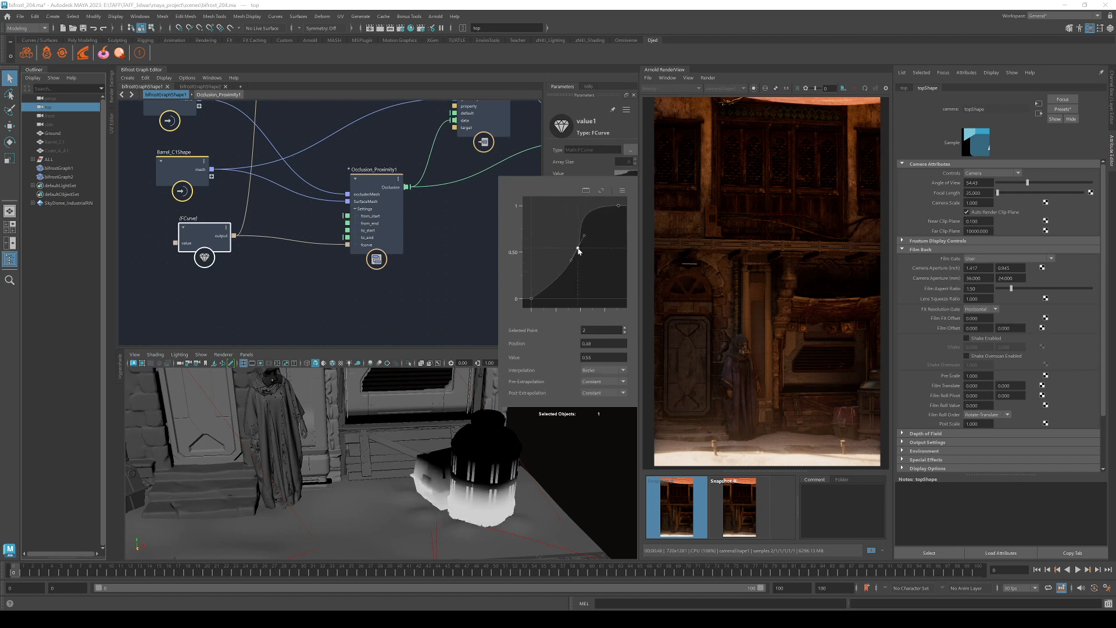
{"action": "key", "text": "Delete"}
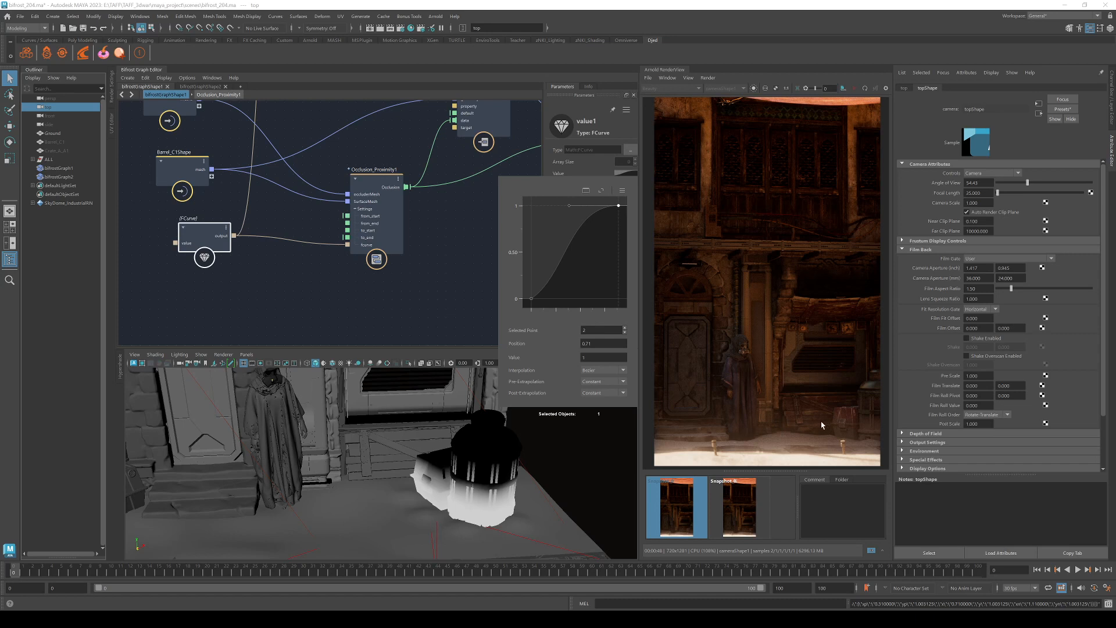
{"action": "left_click", "coordinate": [579, 171]}
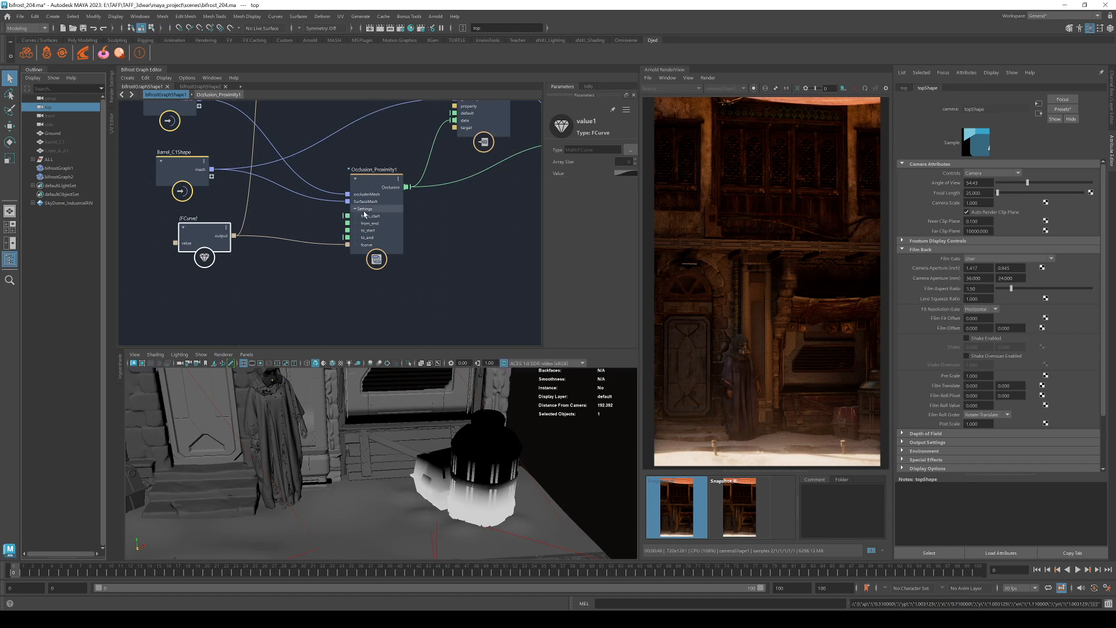
Switch to the bifrostGraphShape2 tab showing only its input mesh and output nodes.
{"action": "left_click", "coordinate": [204, 88]}
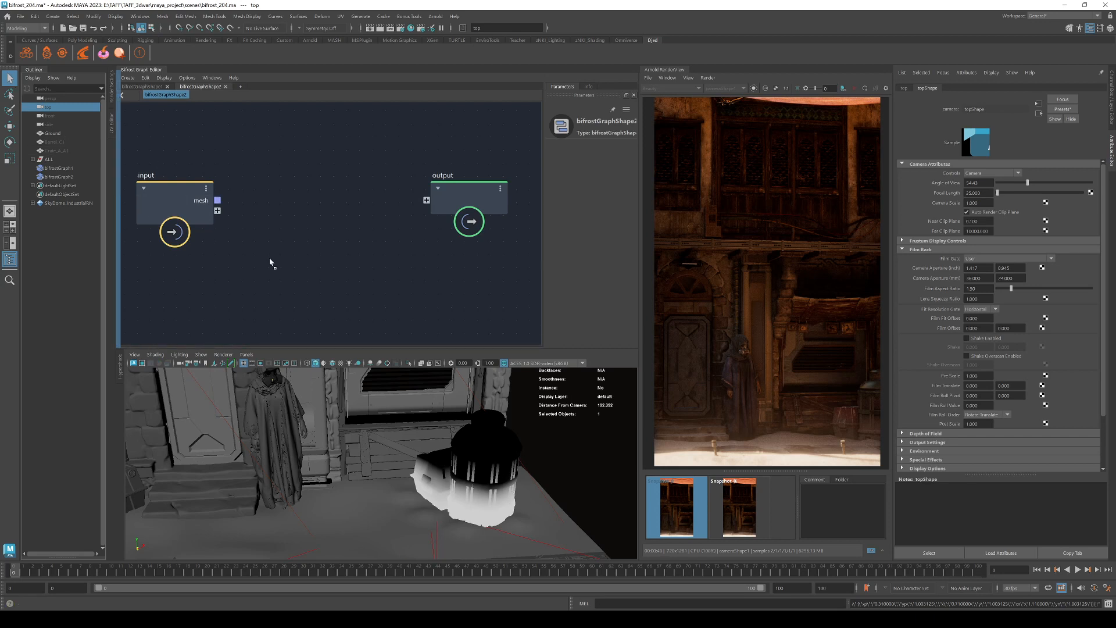
Drop the Crate mesh into the graph, then delete that unwanted crate node.
{"action": "left_click_drag", "start_coordinate": [225, 273], "coordinate": [226, 275]}
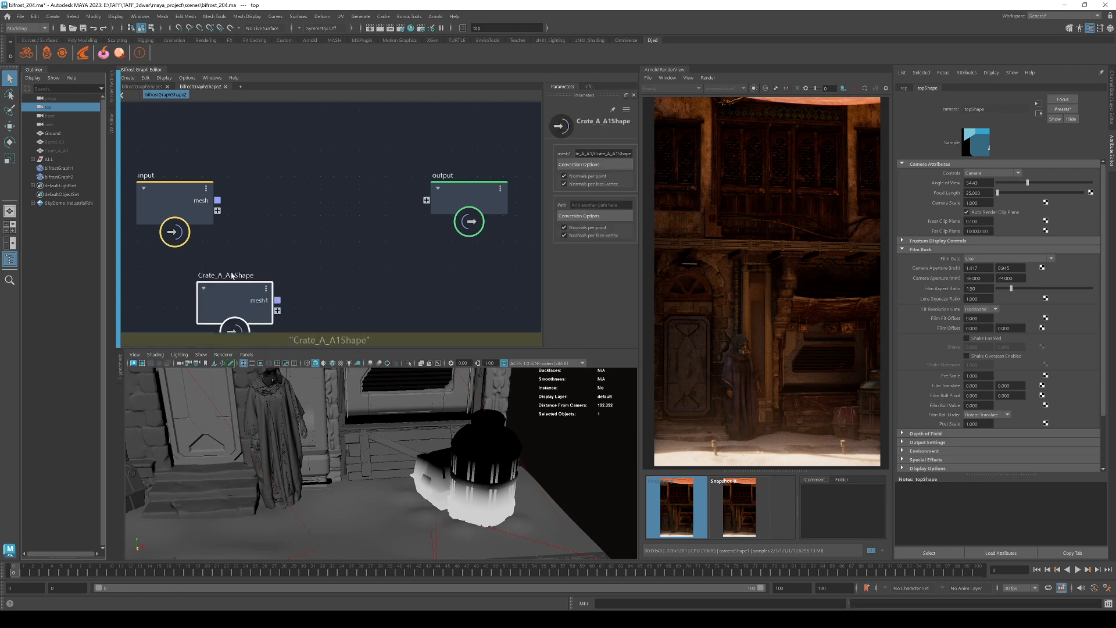
{"action": "left_click", "coordinate": [499, 456]}
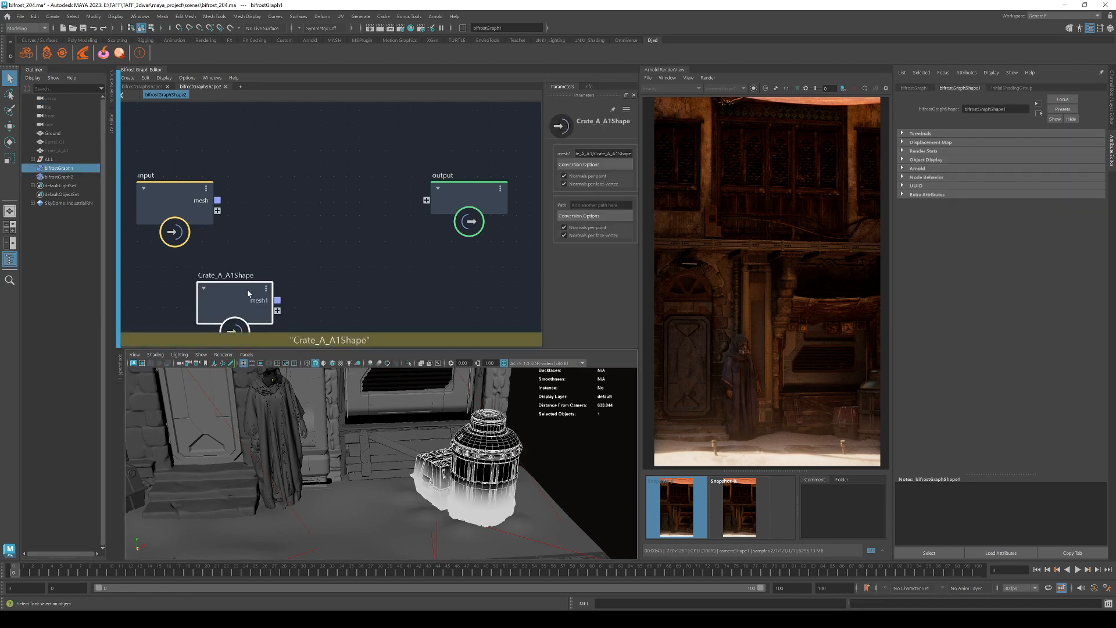
{"action": "key", "text": "Delete"}
Add Barrel_C1Shape and GroundShape mesh nodes from the Outliner and arrange them.
{"action": "left_click", "coordinate": [64, 142]}
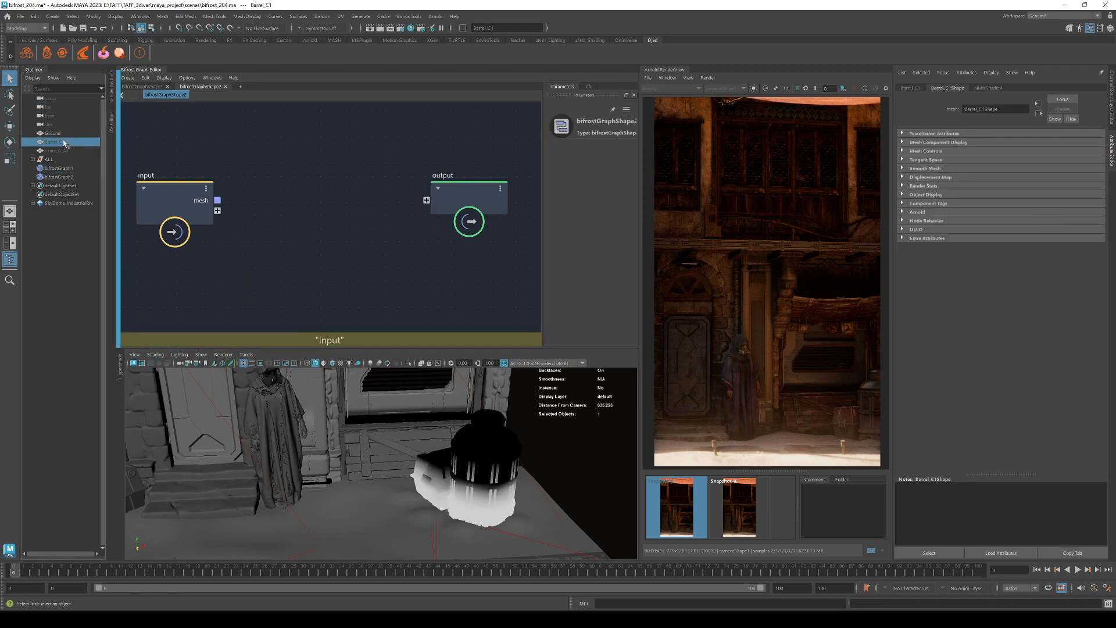
{"action": "middle_click_drag", "start_coordinate": [64, 142], "coordinate": [256, 275]}
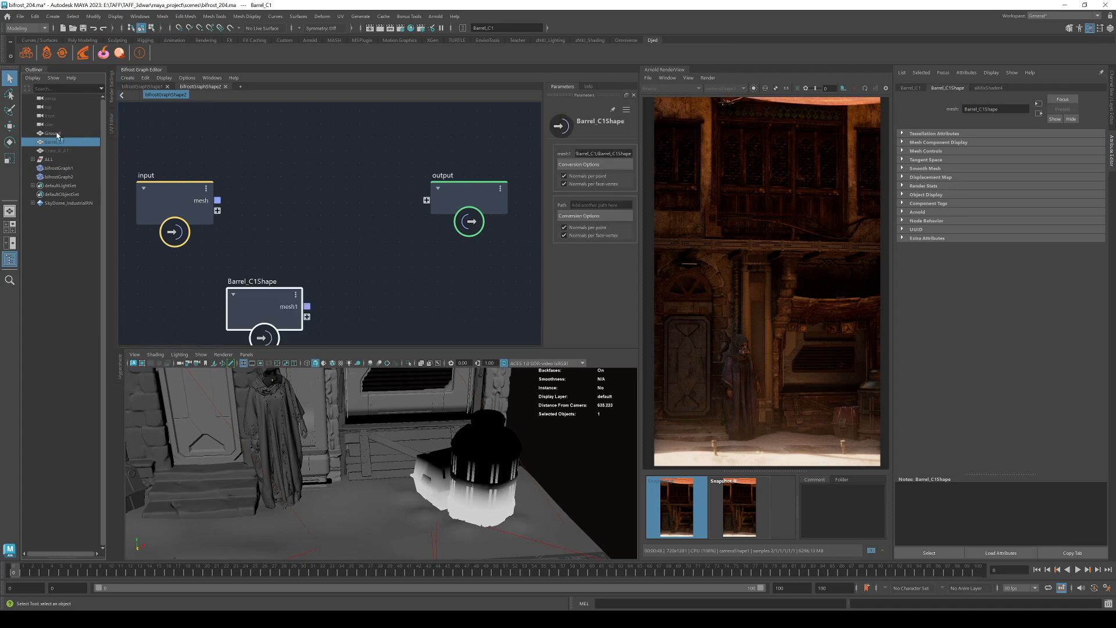
{"action": "middle_click_drag", "start_coordinate": [57, 135], "coordinate": [310, 215]}
{"action": "left_click_drag", "start_coordinate": [321, 236], "coordinate": [274, 206]}
{"action": "left_click", "coordinate": [381, 257]}
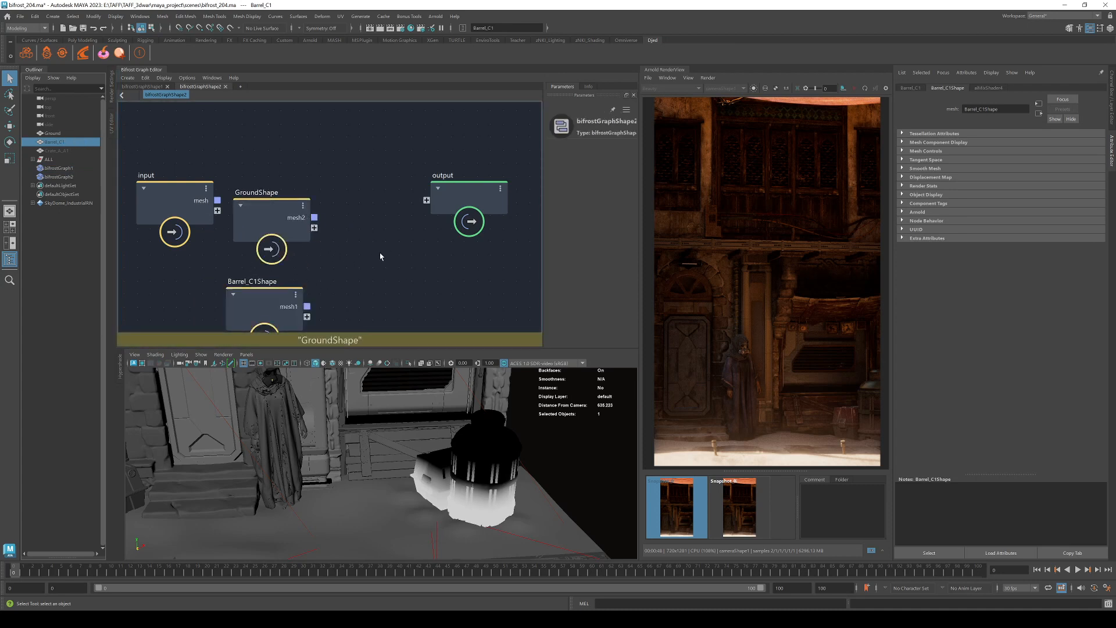
{"action": "key", "text": "Tab"}
Add a scatter_points node to the graph and bring it into view.
{"action": "type", "text": "scatte"}
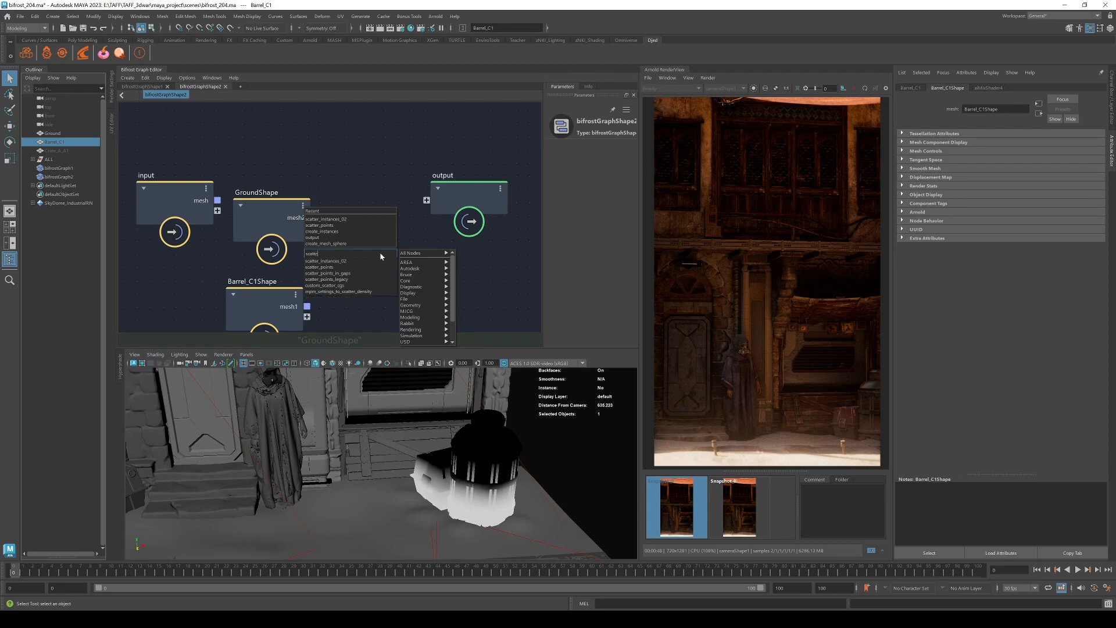
{"action": "type", "text": "r"}
{"action": "key", "text": "Down"}
{"action": "key", "text": "Down"}
{"action": "key", "text": "Return"}
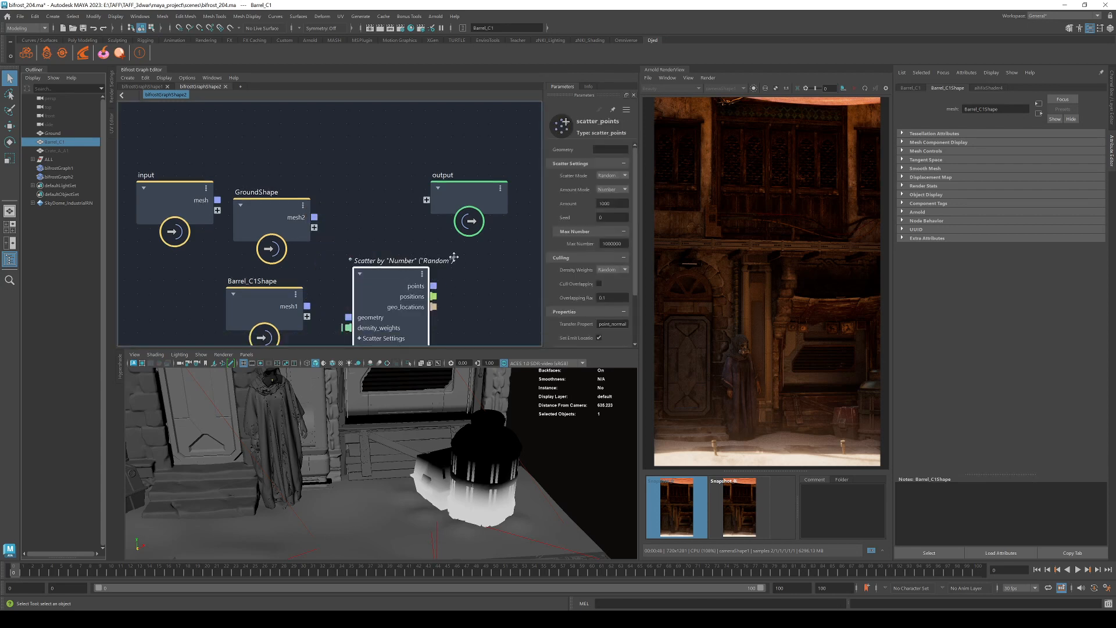
{"action": "middle_click_drag", "start_coordinate": [454, 257], "coordinate": [351, 206]}
{"action": "left_click", "coordinate": [390, 235]}
Add a create_instances node and place it up and to the right.
{"action": "key", "text": "Tab"}
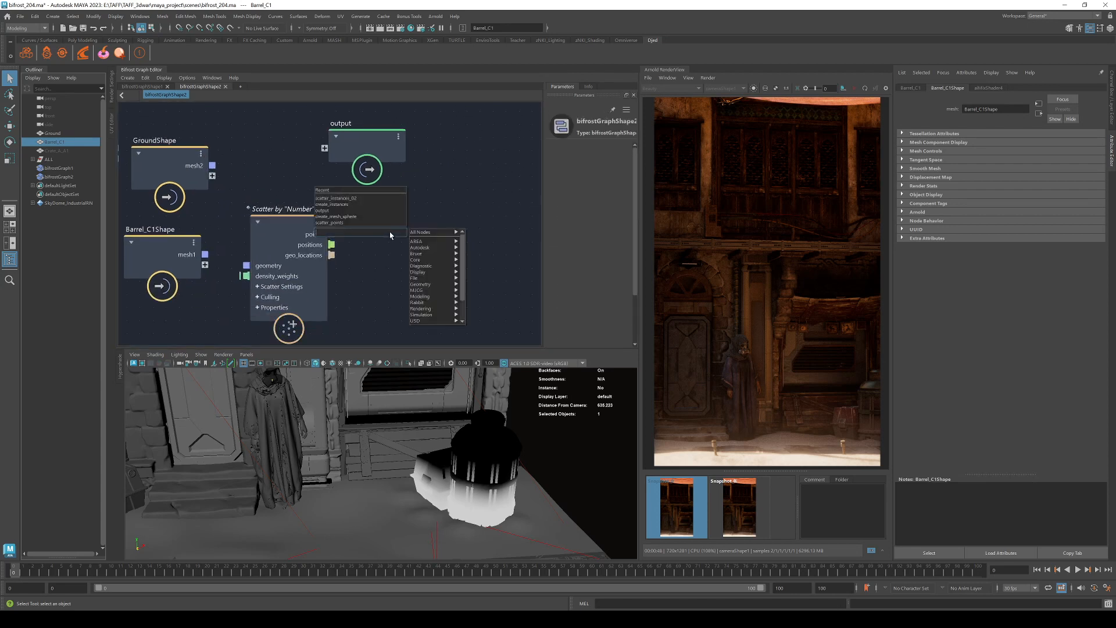
{"action": "type", "text": "instance"}
{"action": "key", "text": "Down"}
{"action": "key", "text": "Down"}
{"action": "key", "text": "Down"}
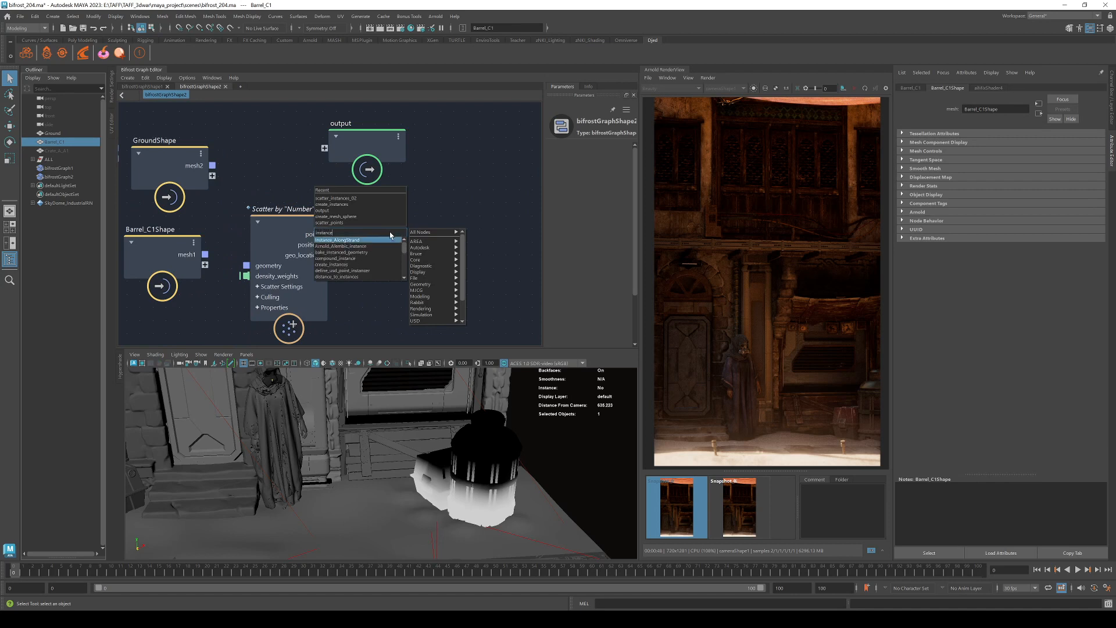
{"action": "key", "text": "Down"}
{"action": "key", "text": "Down"}
{"action": "key", "text": "Return"}
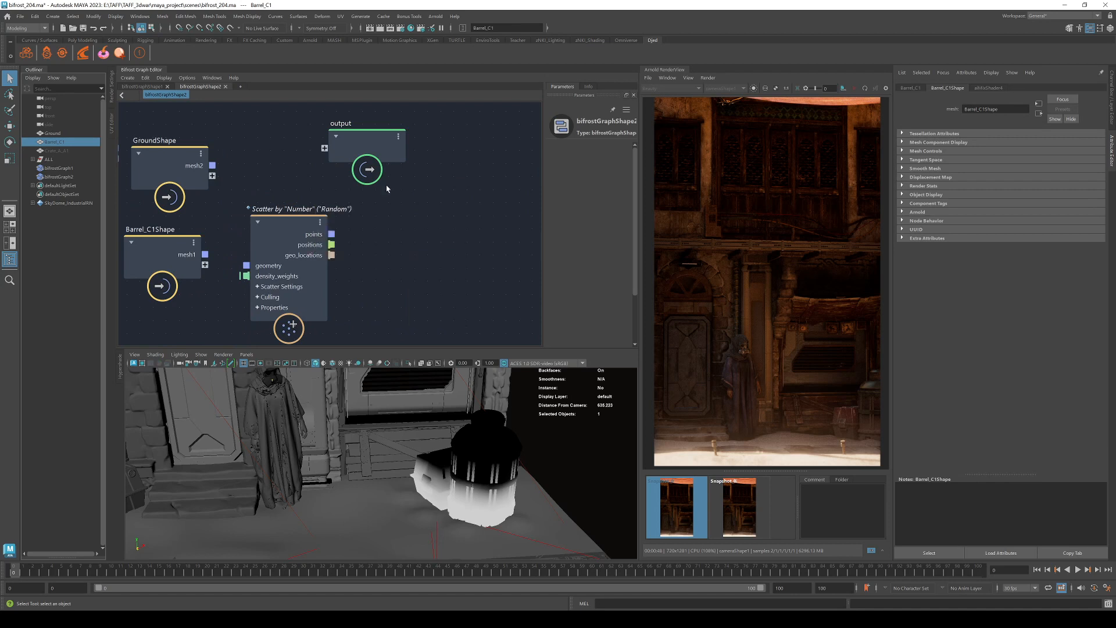
{"action": "left_click_drag", "start_coordinate": [377, 252], "coordinate": [455, 217]}
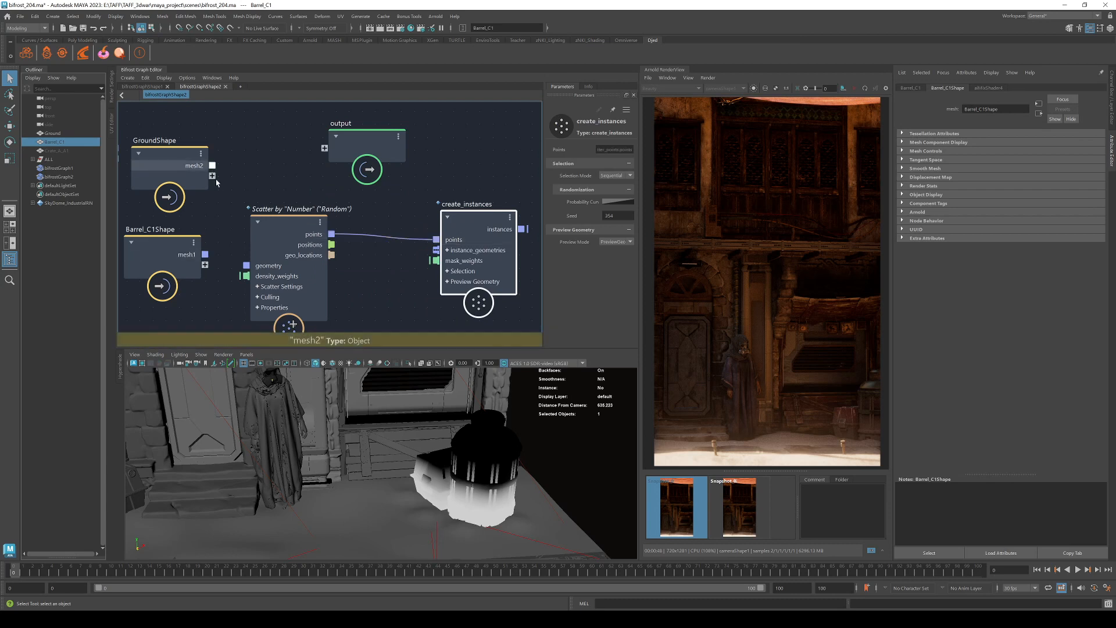
Wire the scatter points into create_instances and its instances into the graph output.
{"action": "left_click_drag", "start_coordinate": [213, 166], "coordinate": [246, 266]}
{"action": "middle_click_drag", "start_coordinate": [346, 292], "coordinate": [238, 291], "text": "alt"}
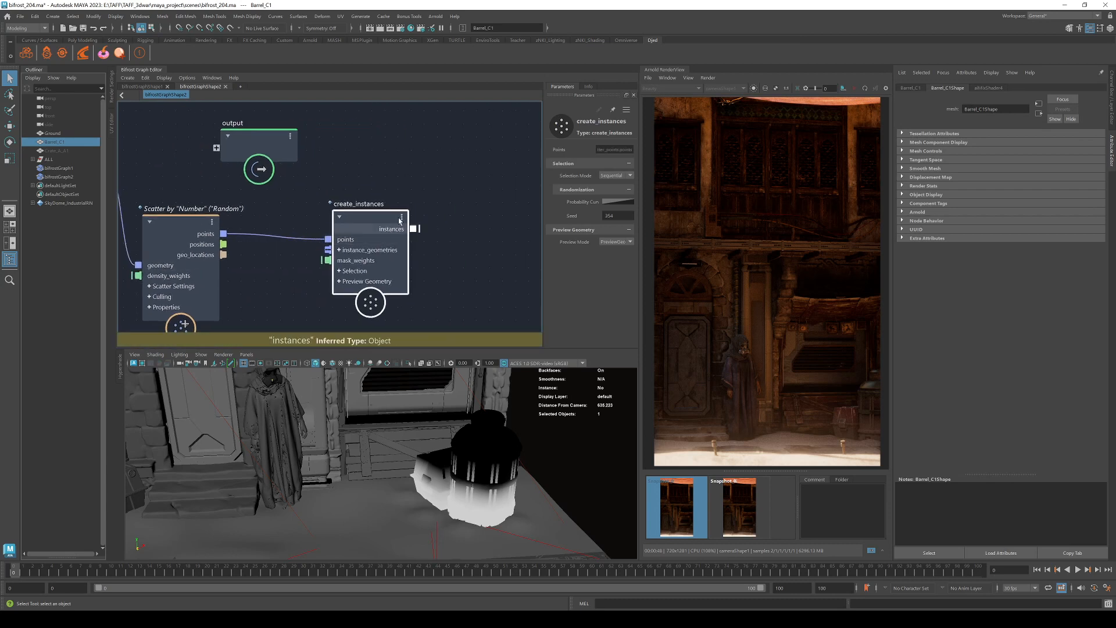
{"action": "left_click_drag", "start_coordinate": [417, 232], "coordinate": [542, 154]}
{"action": "middle_click_drag", "start_coordinate": [303, 326], "coordinate": [350, 236], "text": "alt"}
{"action": "left_click", "coordinate": [332, 270]}
{"action": "key", "text": "Tab"}
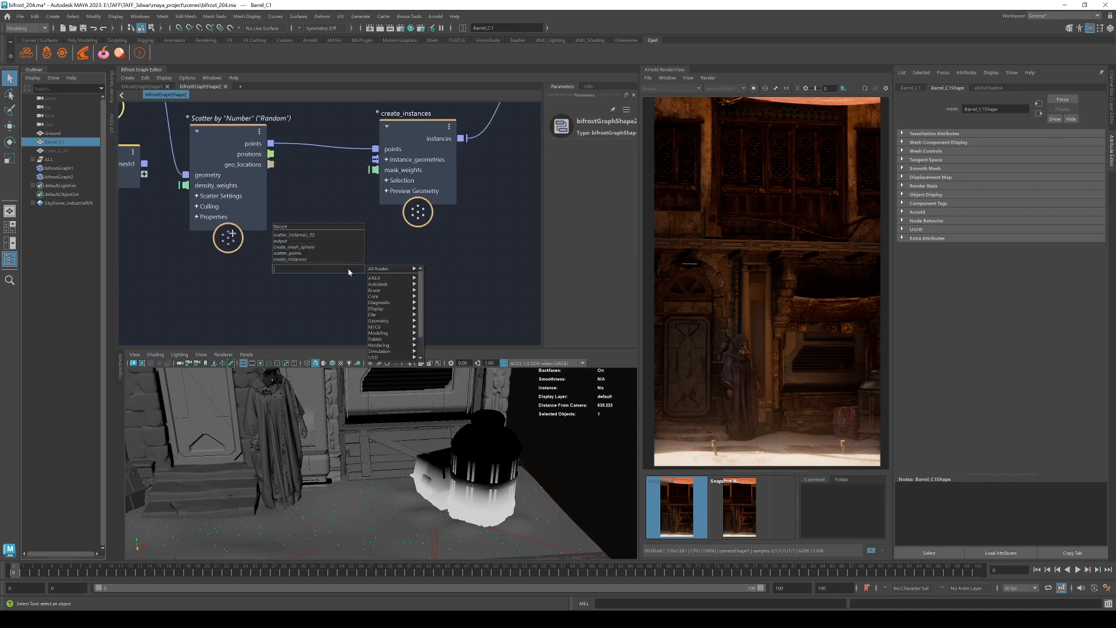
Add a create_mesh_sphere node and feed its mesh into instance_geometries.
{"action": "type", "text": "sphere"}
{"action": "key", "text": "Down"}
{"action": "key", "text": "Down"}
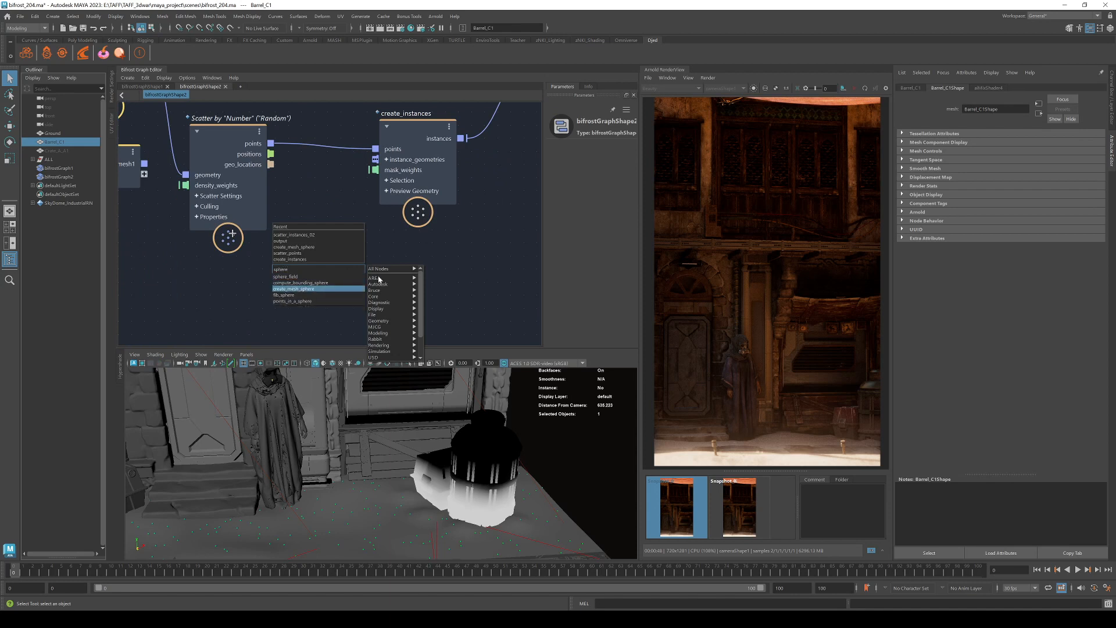
{"action": "key", "text": "Return"}
{"action": "left_click_drag", "start_coordinate": [402, 302], "coordinate": [375, 160]}
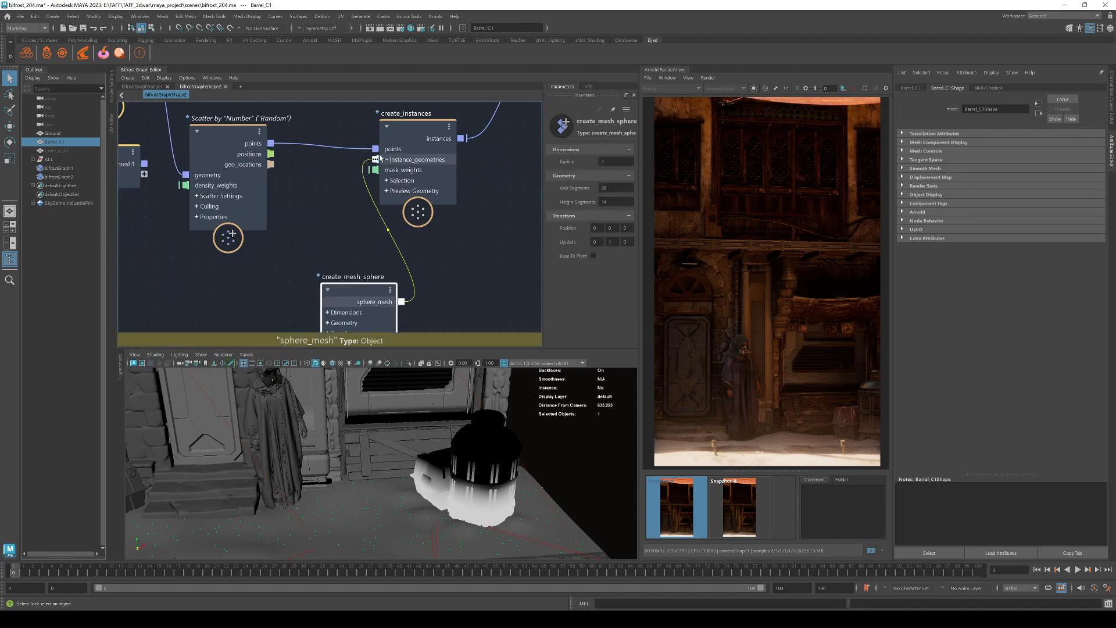
{"action": "left_click_drag", "start_coordinate": [356, 287], "coordinate": [255, 267]}
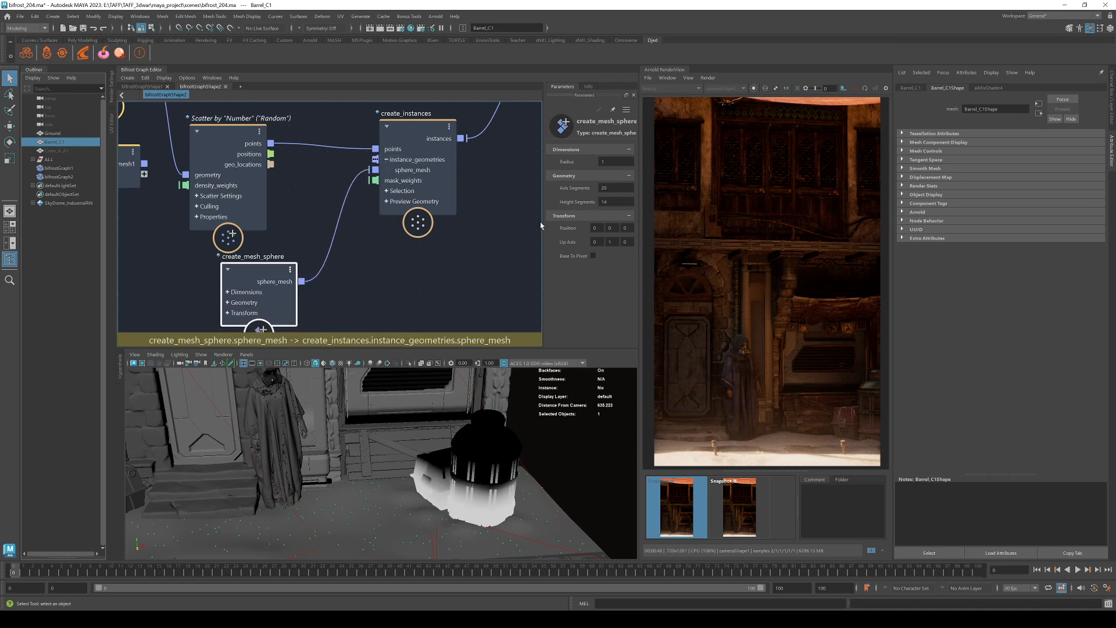
Give the sphere 4 axis segments, 5 height segments and a radius of 5.
{"action": "left_click", "coordinate": [611, 188]}
{"action": "type", "text": "4"}
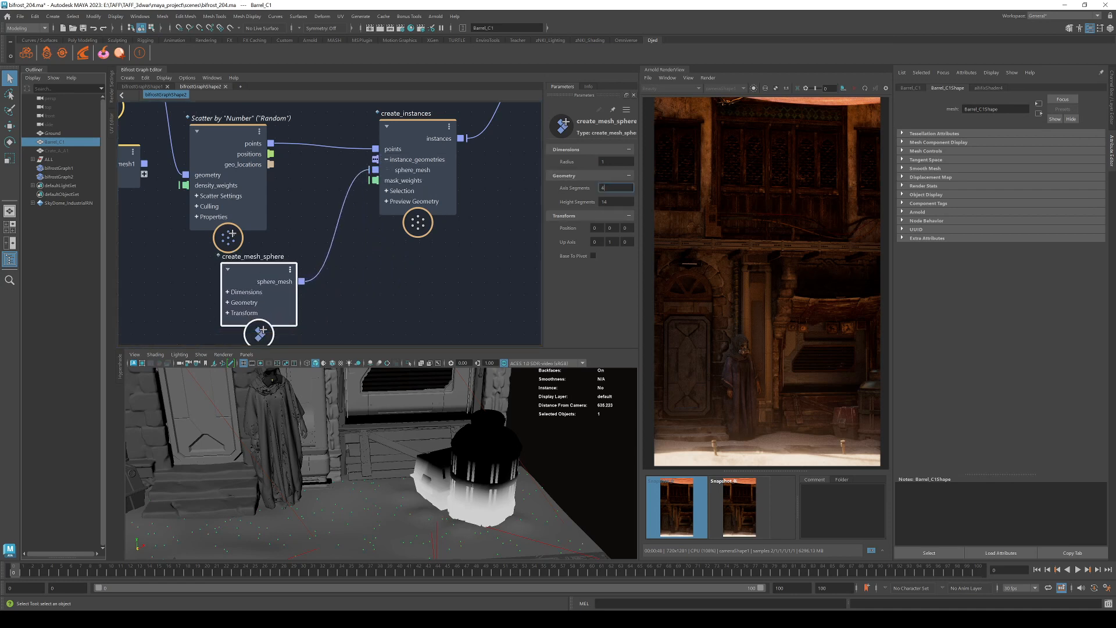
{"action": "key", "text": "Tab"}
{"action": "type", "text": "5"}
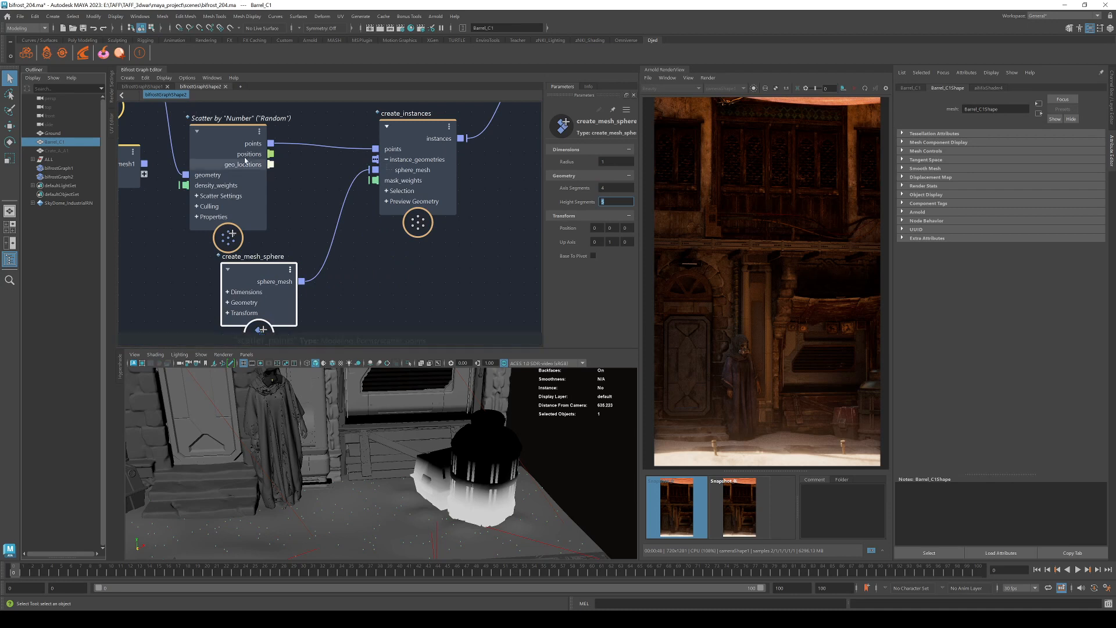
{"action": "left_click", "coordinate": [605, 162]}
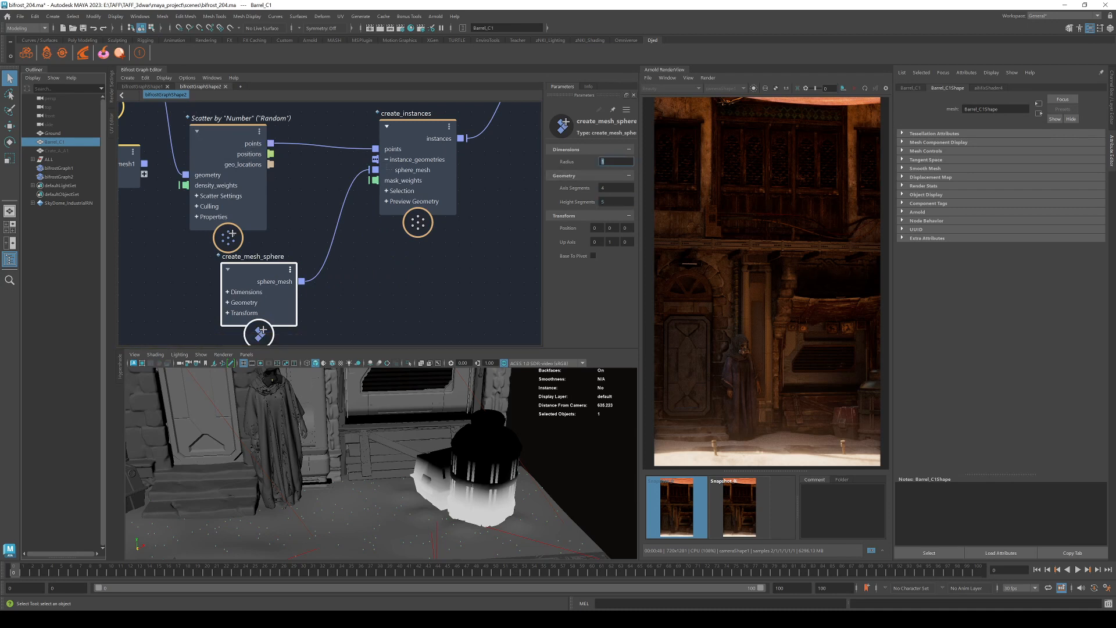
{"action": "type", "text": "5"}
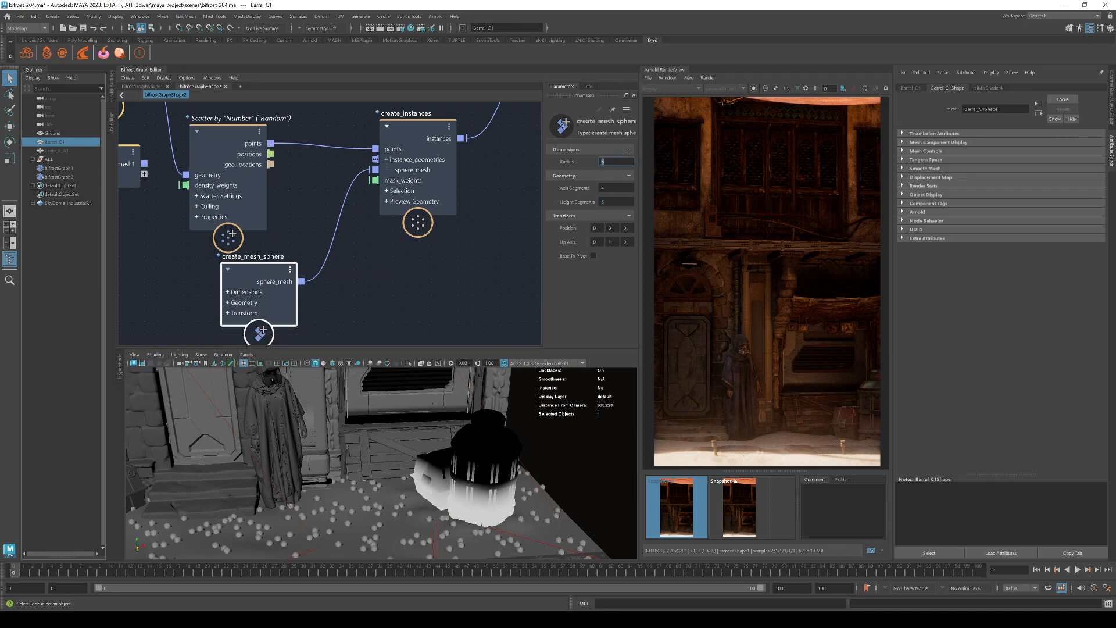
{"action": "key", "text": "Return"}
{"action": "left_click", "coordinate": [245, 133]}
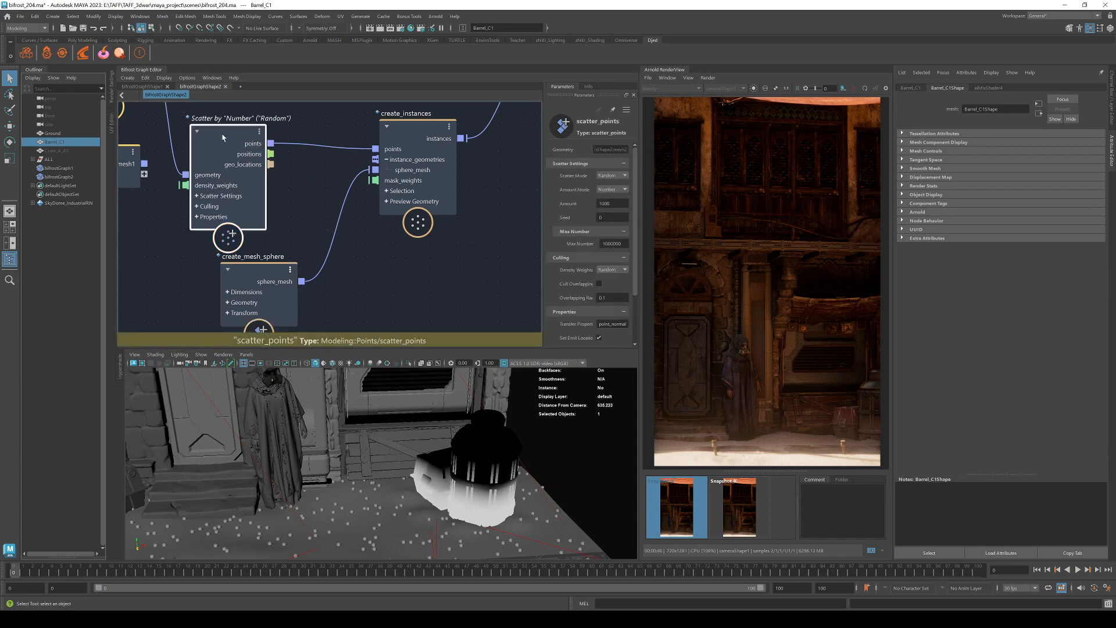
Raise the scatter Amount to about 28,000 and move Barrel_C1Shape to the lower left.
{"action": "left_click_drag", "start_coordinate": [605, 202], "coordinate": [762, 200]}
{"action": "middle_click_drag", "start_coordinate": [280, 289], "coordinate": [488, 315]}
{"action": "left_click_drag", "start_coordinate": [309, 181], "coordinate": [130, 242]}
{"action": "left_click", "coordinate": [225, 245]}
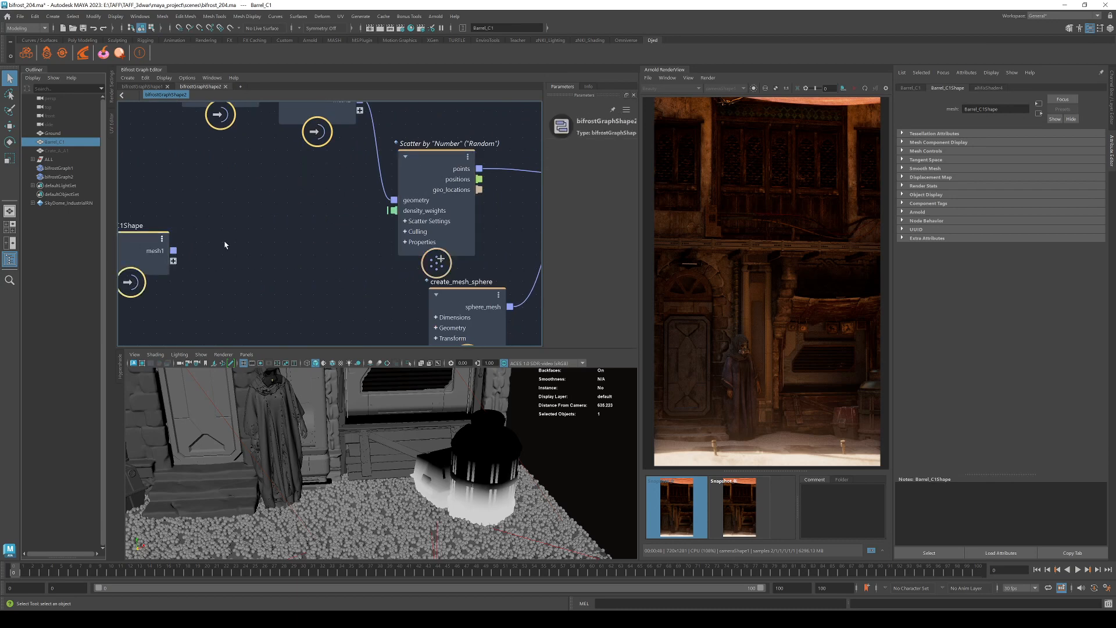
Add an Occlusion_Proximity node and arrange it beside the barrel and ground nodes.
{"action": "key", "text": "Tab"}
{"action": "type", "text": "occl"}
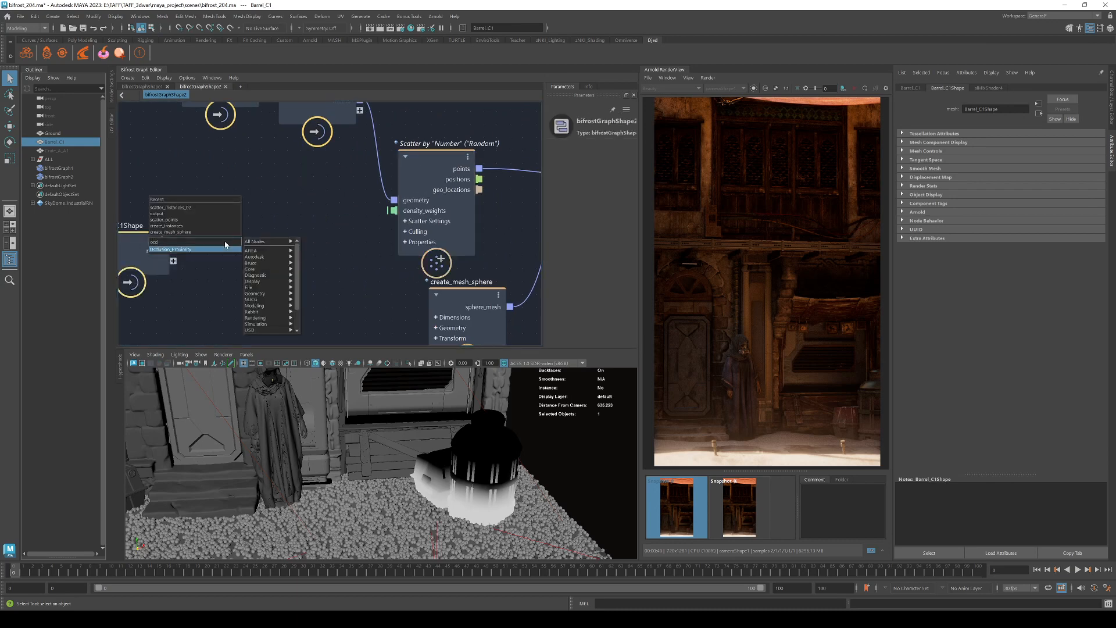
{"action": "key", "text": "Return"}
{"action": "scroll", "coordinate": [285, 189], "scroll_direction": "down", "scroll_amount": 3}
{"action": "middle_click_drag", "start_coordinate": [288, 172], "coordinate": [324, 218]}
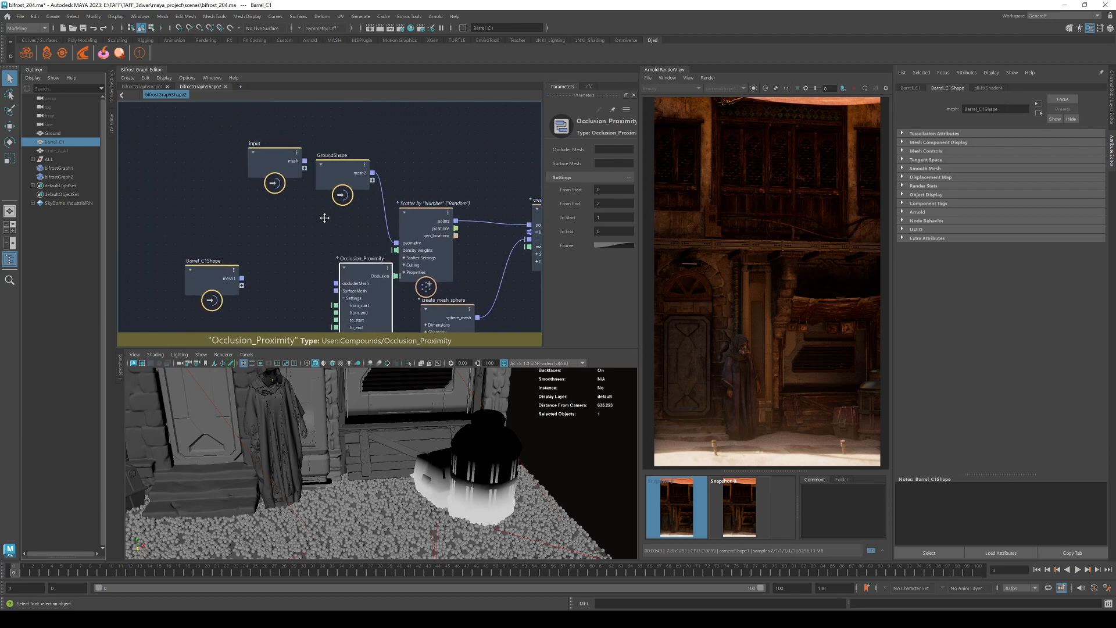
{"action": "left_click_drag", "start_coordinate": [350, 272], "coordinate": [317, 281]}
{"action": "left_click_drag", "start_coordinate": [282, 167], "coordinate": [201, 85]}
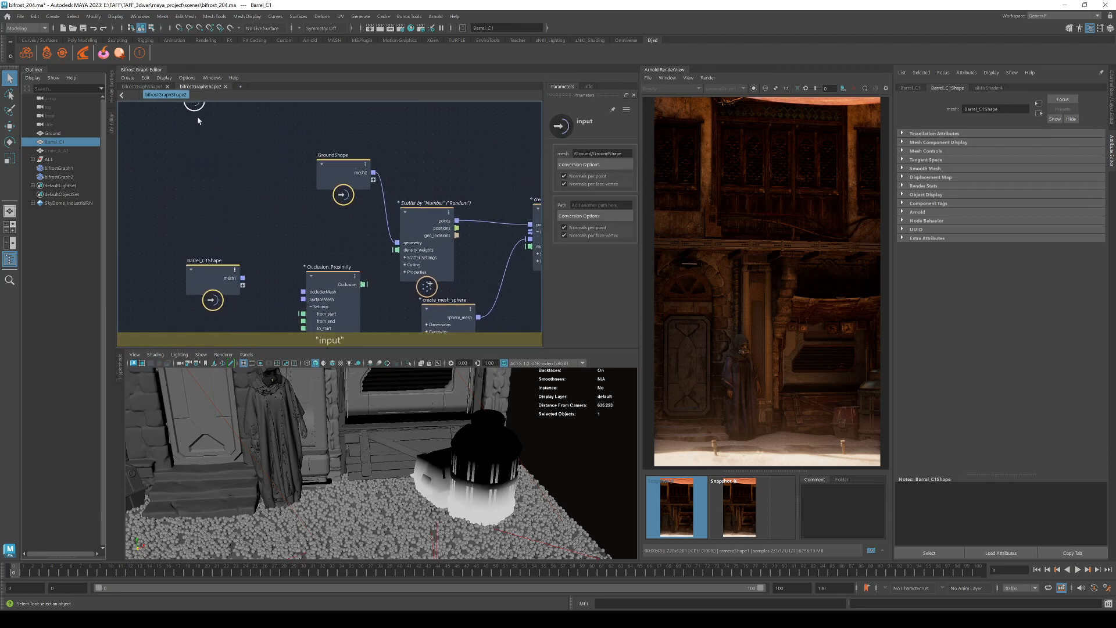
{"action": "left_click_drag", "start_coordinate": [348, 176], "coordinate": [303, 299]}
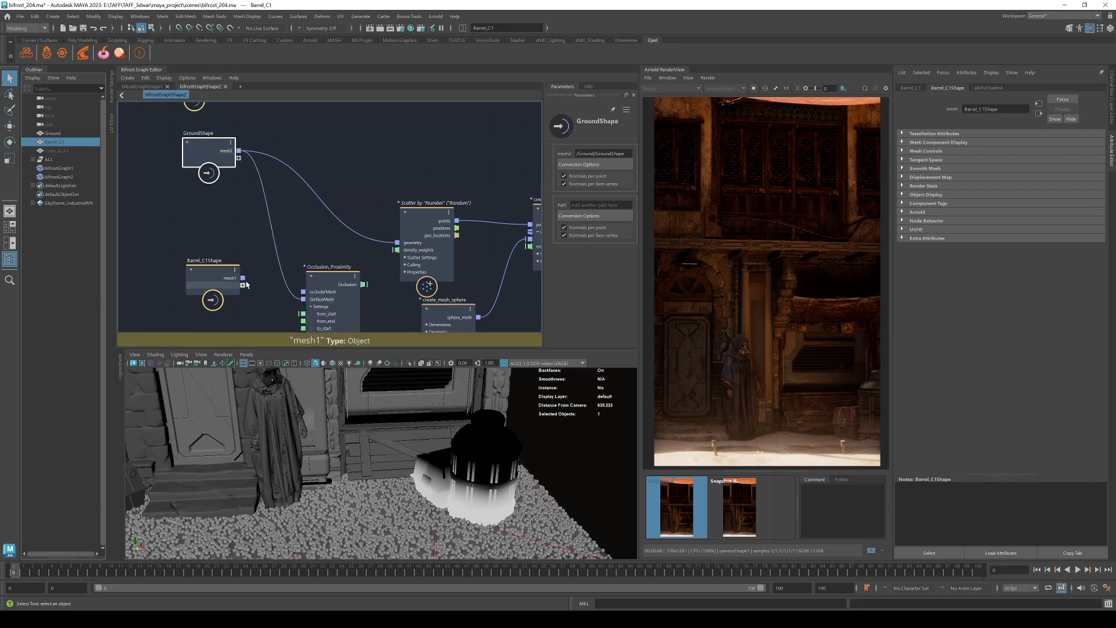
Connect the barrel mesh to occluderMesh and the Occlusion output to density_weights.
{"action": "left_click_drag", "start_coordinate": [243, 279], "coordinate": [303, 292]}
{"action": "middle_click_drag", "start_coordinate": [391, 289], "coordinate": [305, 259]}
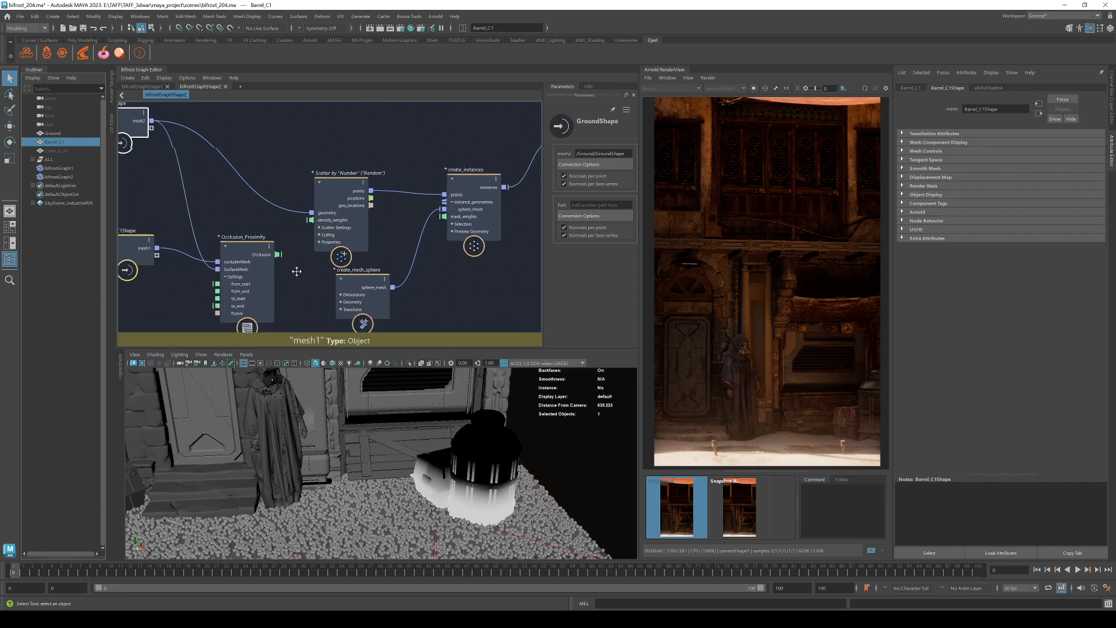
{"action": "left_click_drag", "start_coordinate": [277, 254], "coordinate": [310, 220]}
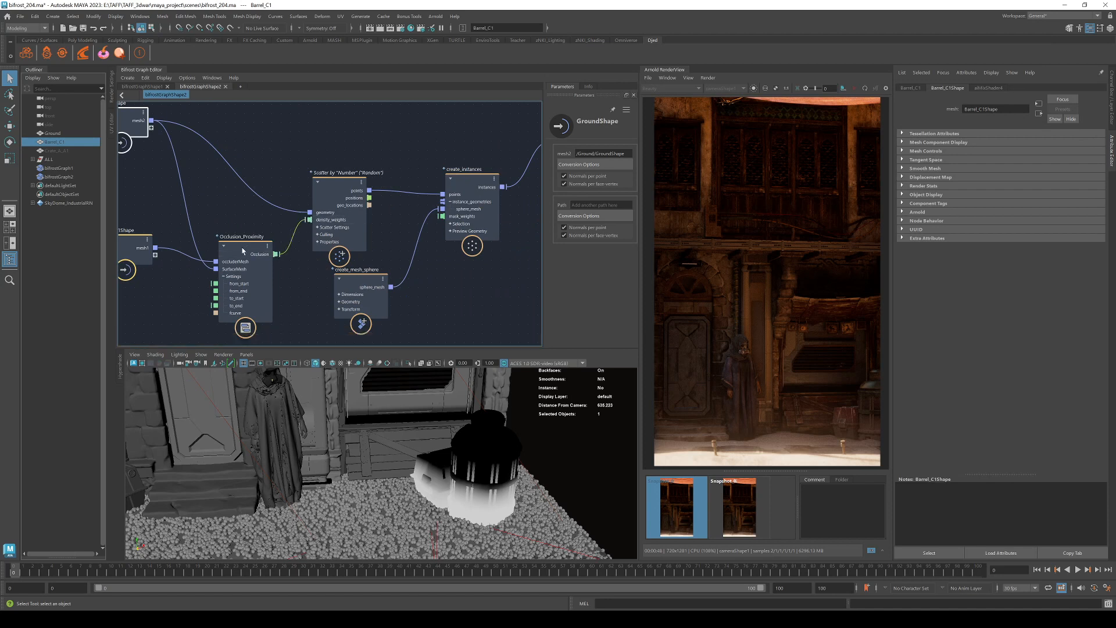
{"action": "left_click_drag", "start_coordinate": [243, 250], "coordinate": [203, 247]}
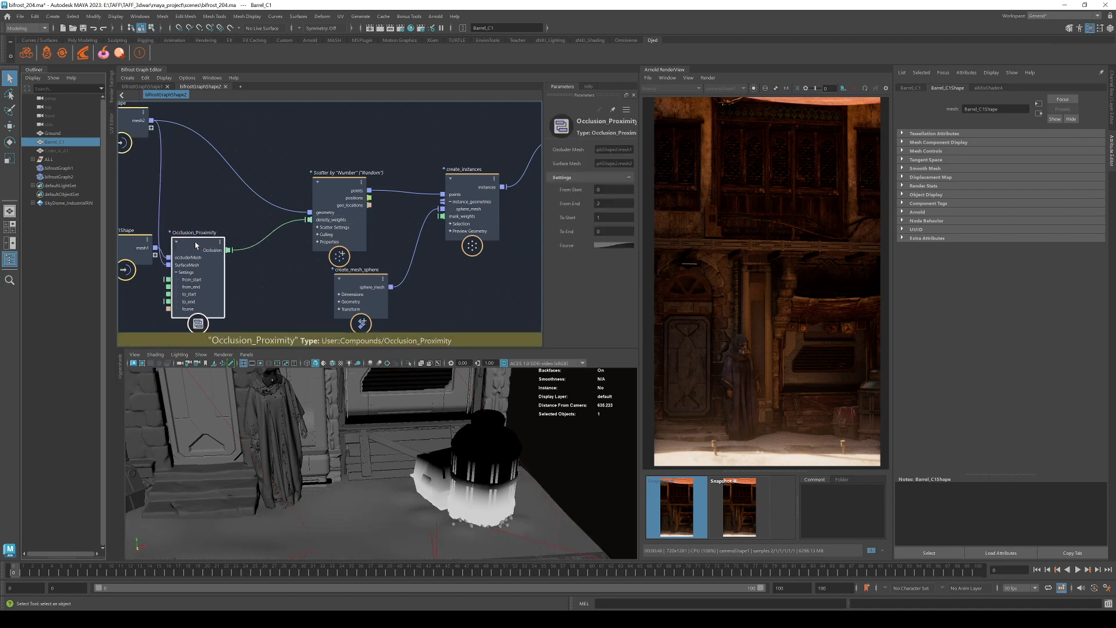
Raise Occlusion_Proximity's From End to 104.6 and add a lowered key to the falloff curve.
{"action": "left_click_drag", "start_coordinate": [669, 202], "coordinate": [833, 199]}
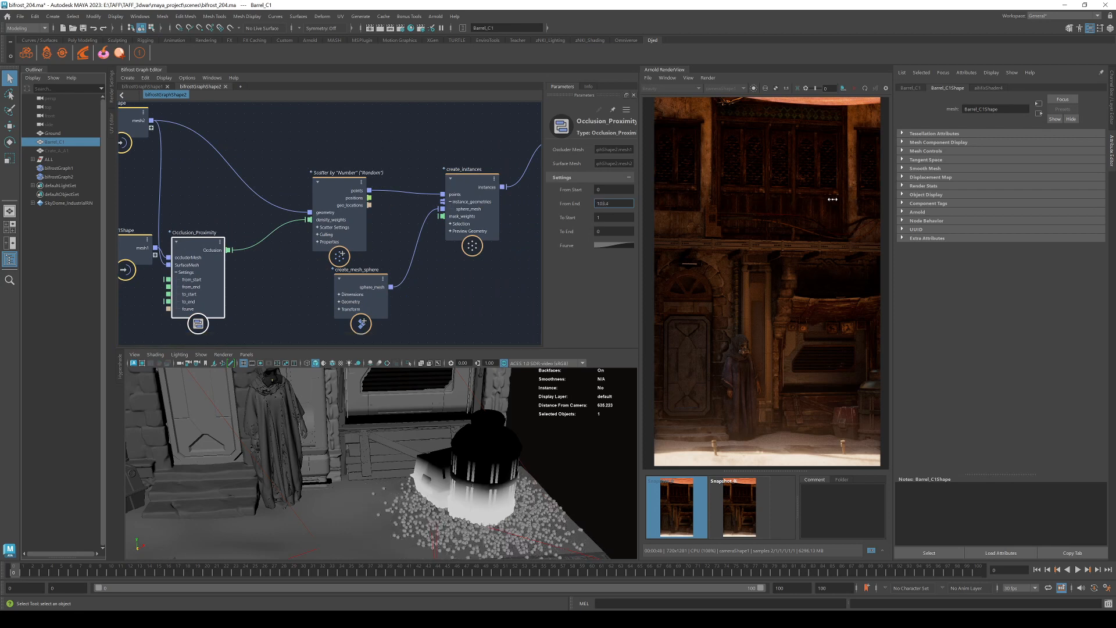
{"action": "left_click", "coordinate": [626, 247]}
{"action": "left_click_drag", "start_coordinate": [581, 317], "coordinate": [594, 329]}
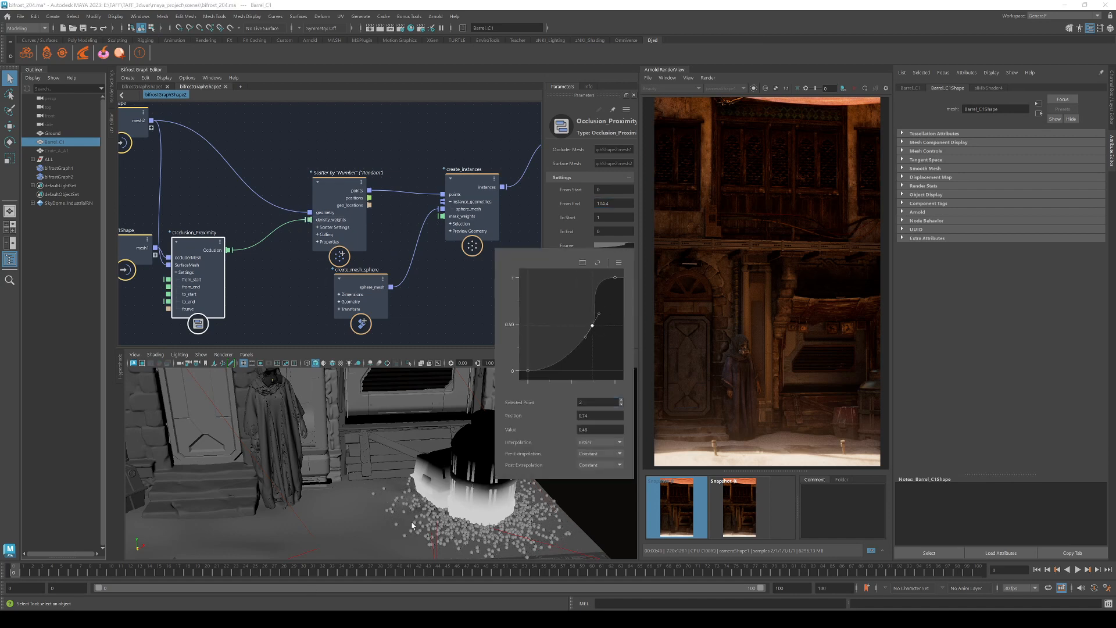
{"action": "left_click", "coordinate": [433, 142]}
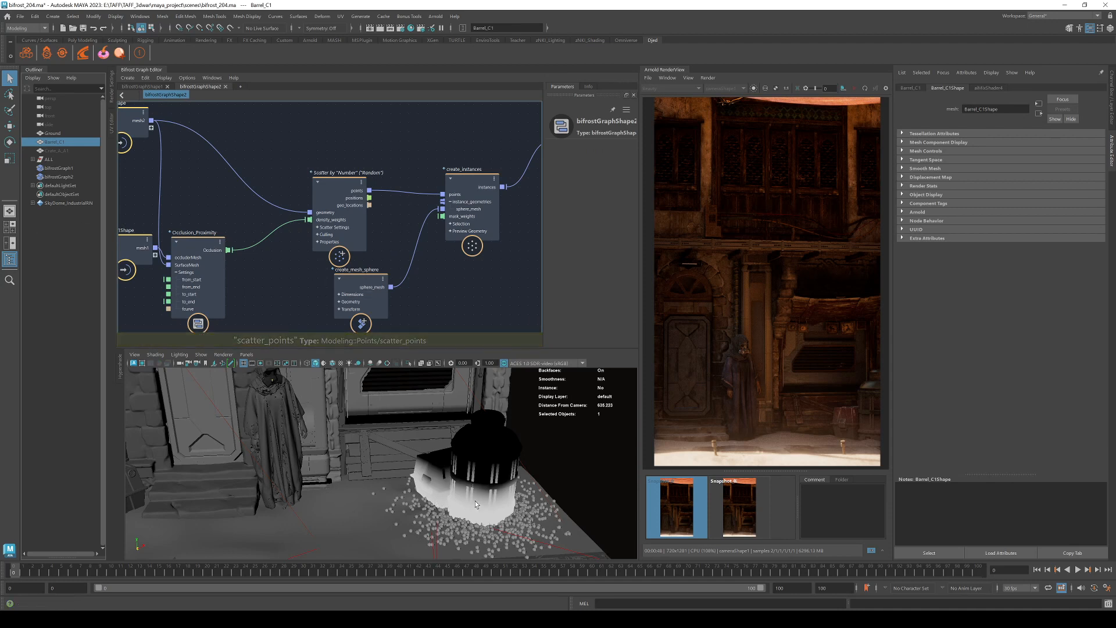
Select the ground and dolly the perspective view in on the spheres around the barrel's base.
{"action": "left_click", "coordinate": [418, 518]}
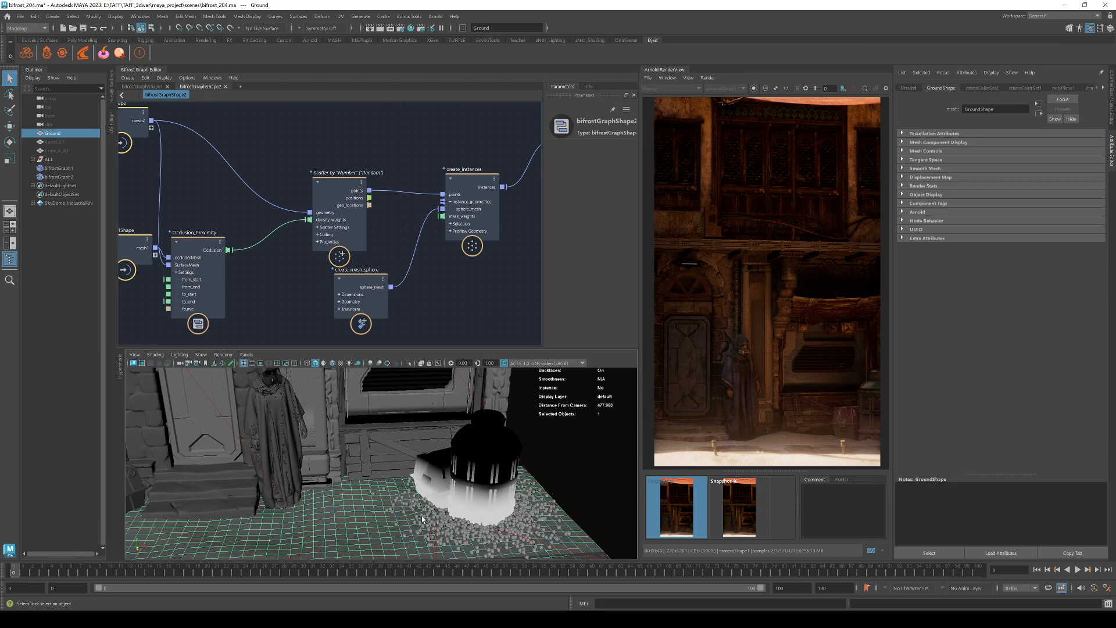
{"action": "right_click_drag", "start_coordinate": [406, 502], "coordinate": [438, 538], "text": "alt"}
{"action": "middle_click_drag", "start_coordinate": [437, 538], "coordinate": [389, 479], "text": "alt"}
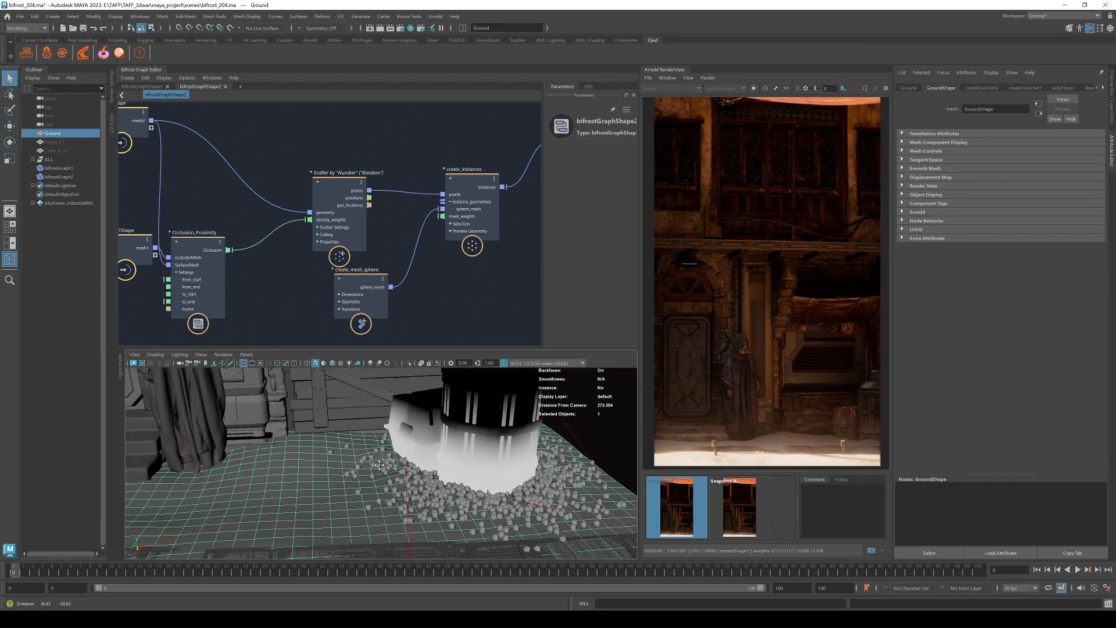
{"action": "right_click_drag", "start_coordinate": [388, 479], "coordinate": [507, 475], "text": "alt"}
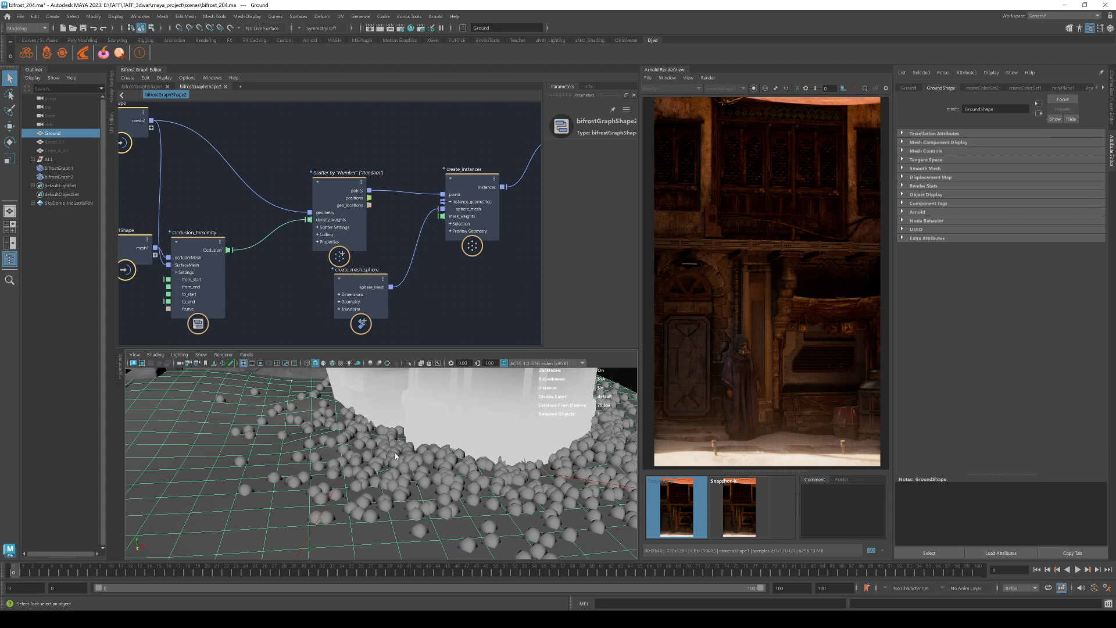
{"action": "scroll", "coordinate": [317, 405], "scroll_direction": "down", "scroll_amount": 5}
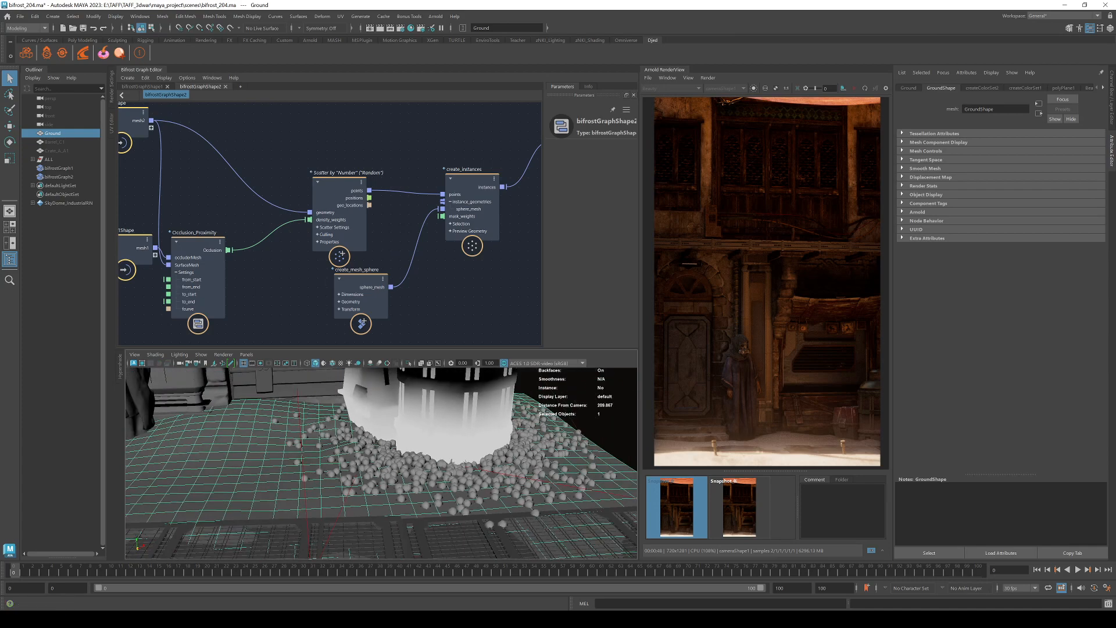